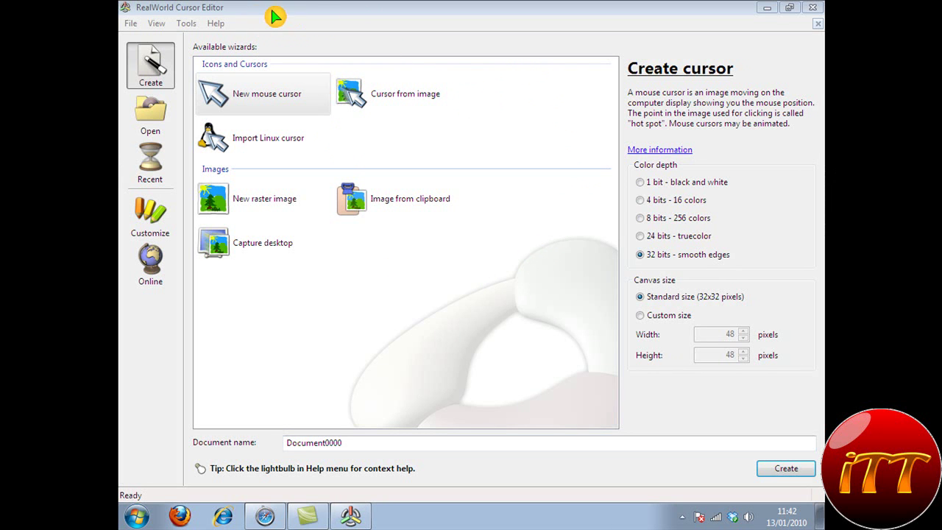
Start a new blank mouse cursor and add an up-left arrow with tail size 0.
left_click(271, 93)
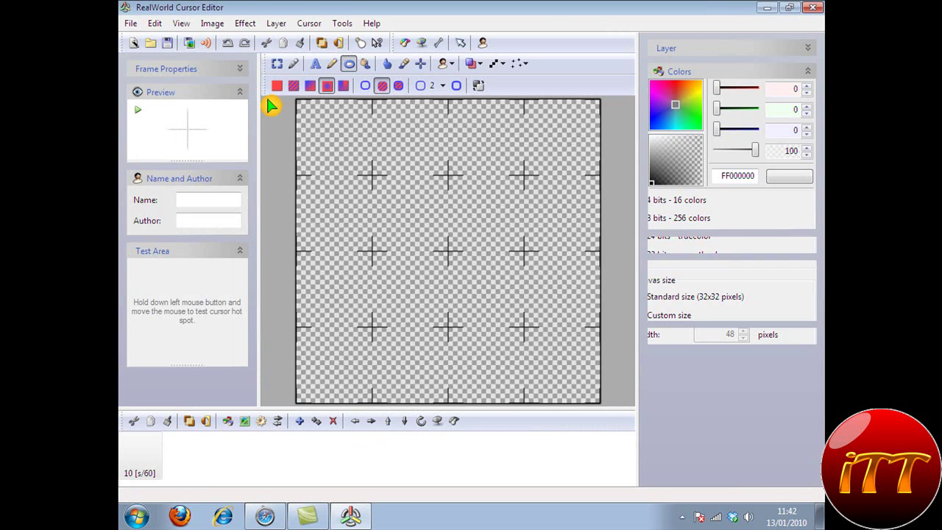
left_click(459, 44)
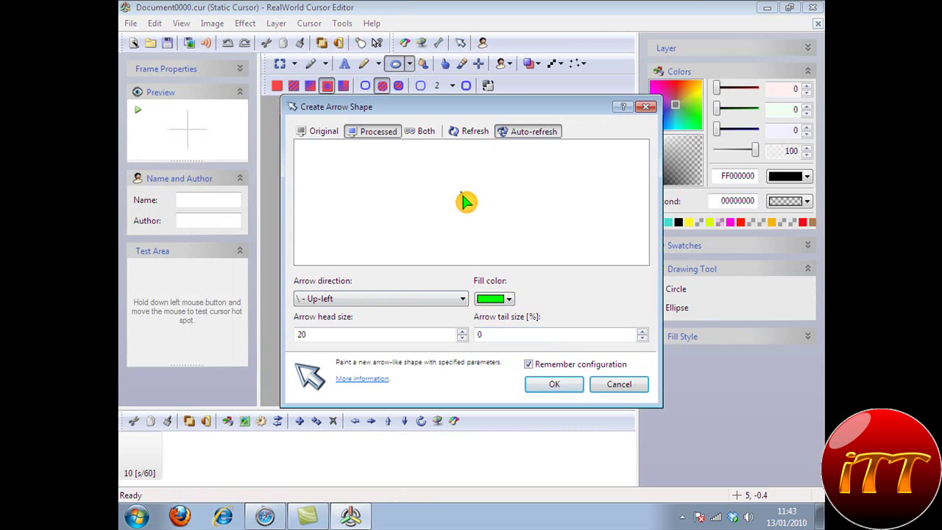
left_click(510, 333)
key("BackSpace")
type("2")
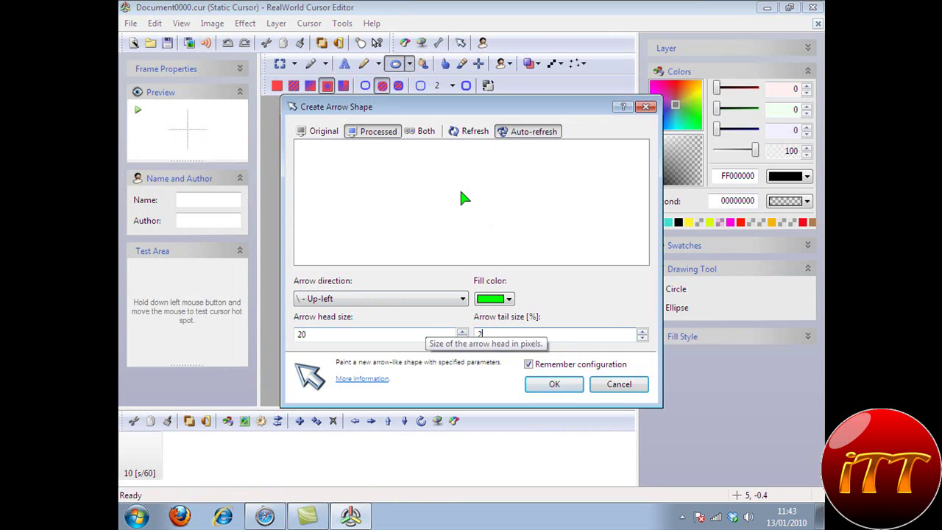
type("0")
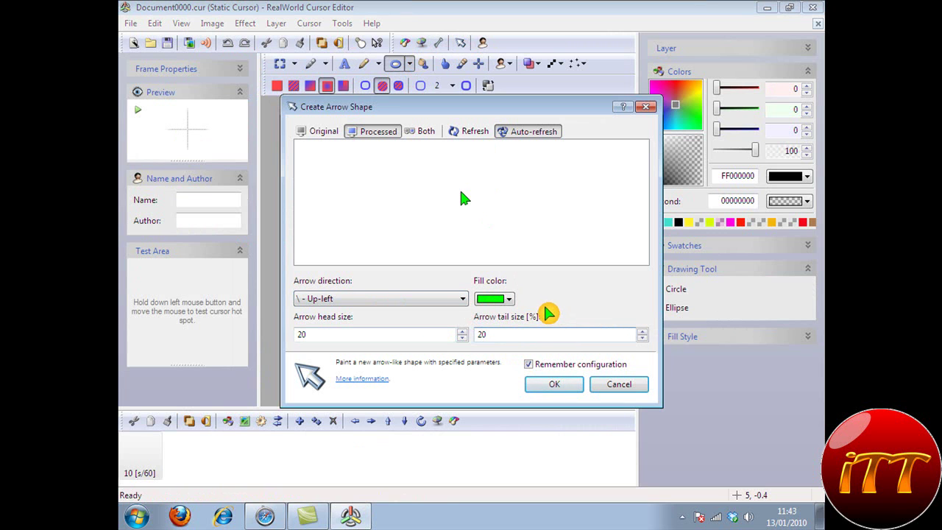
left_click_drag(525, 330, 444, 332)
type("50")
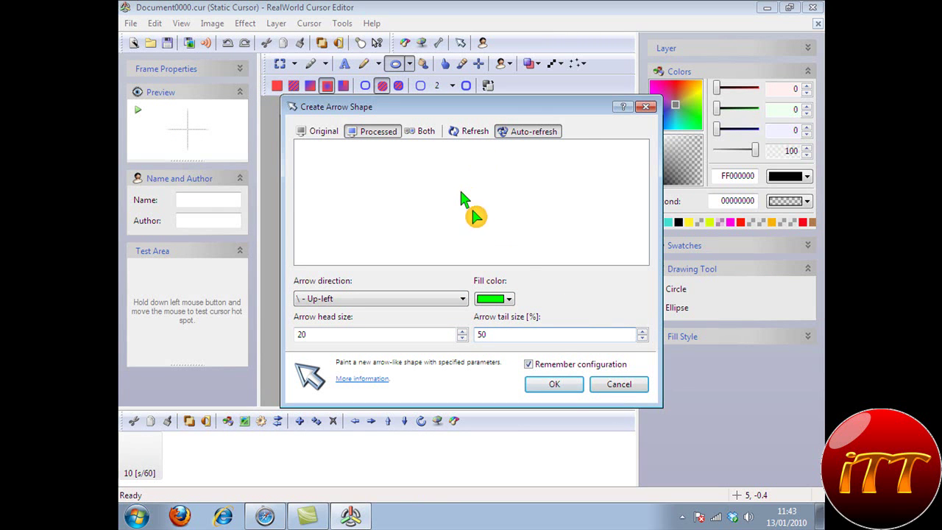
left_click_drag(505, 335, 445, 335)
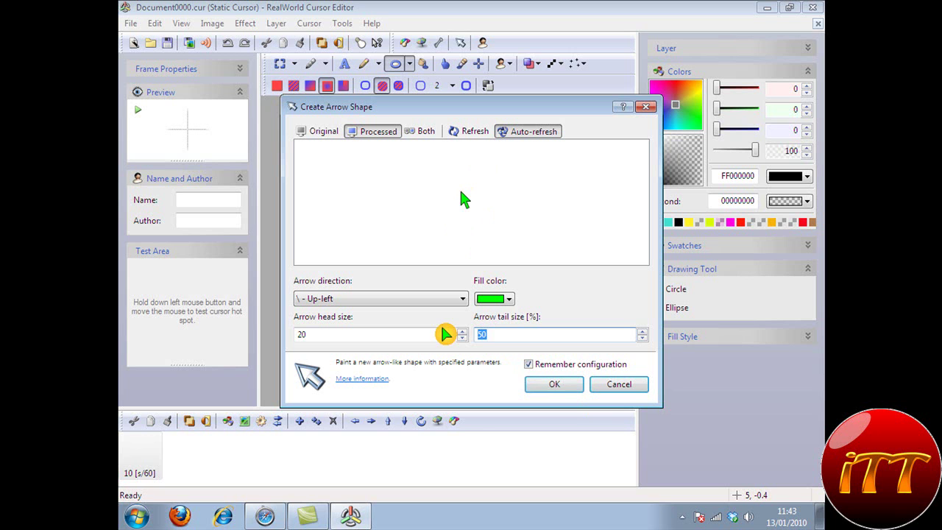
key("BackSpace")
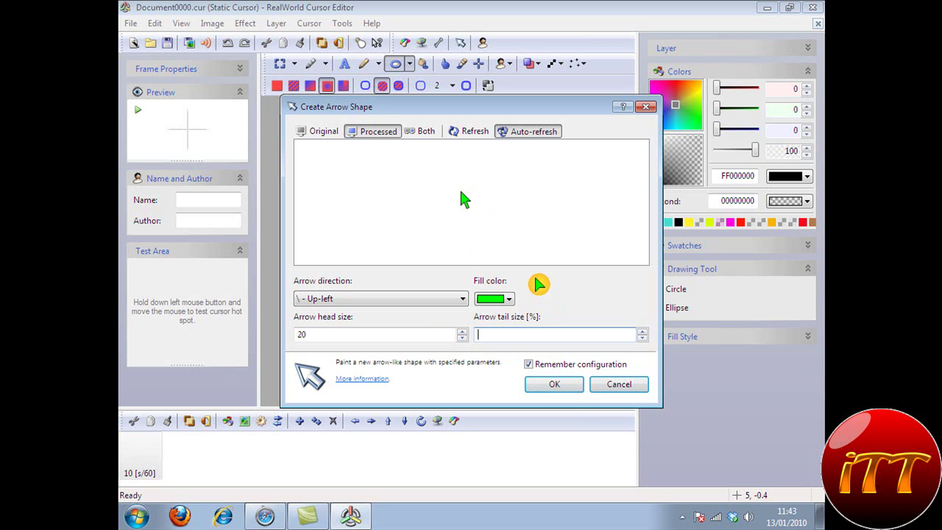
type("0")
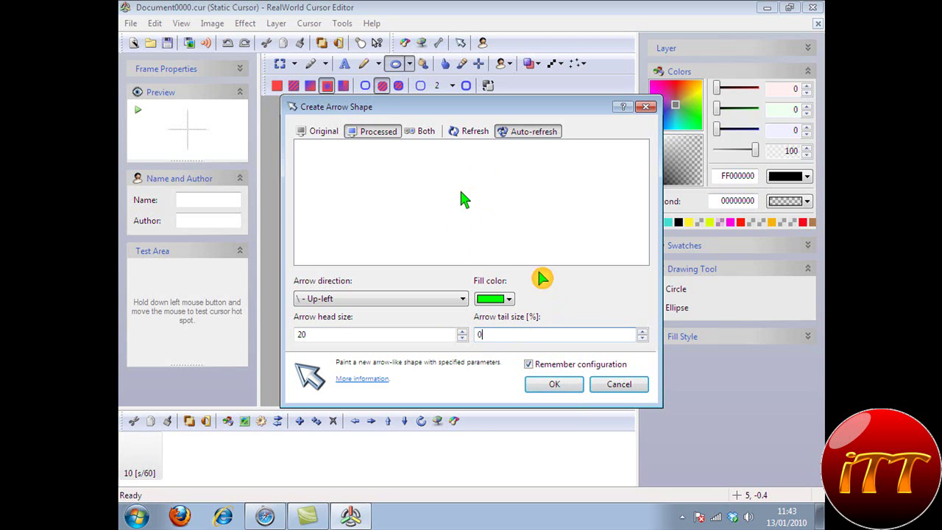
Fill the arrow with semi-transparent red and place it on the canvas.
left_click(507, 299)
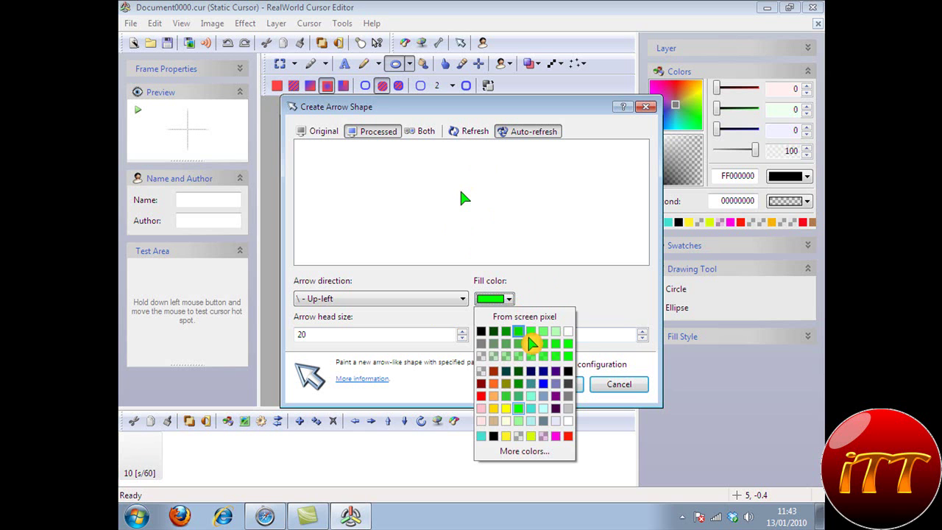
left_click(482, 397)
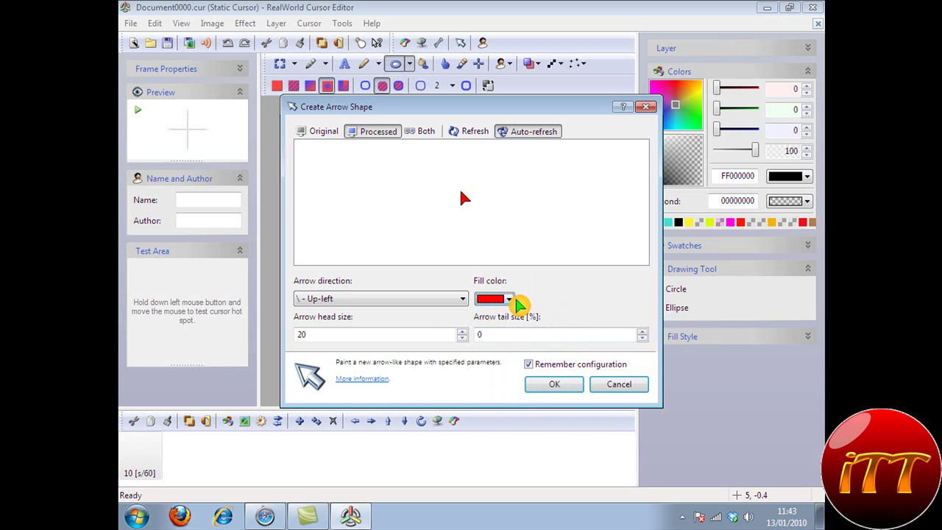
left_click(516, 298)
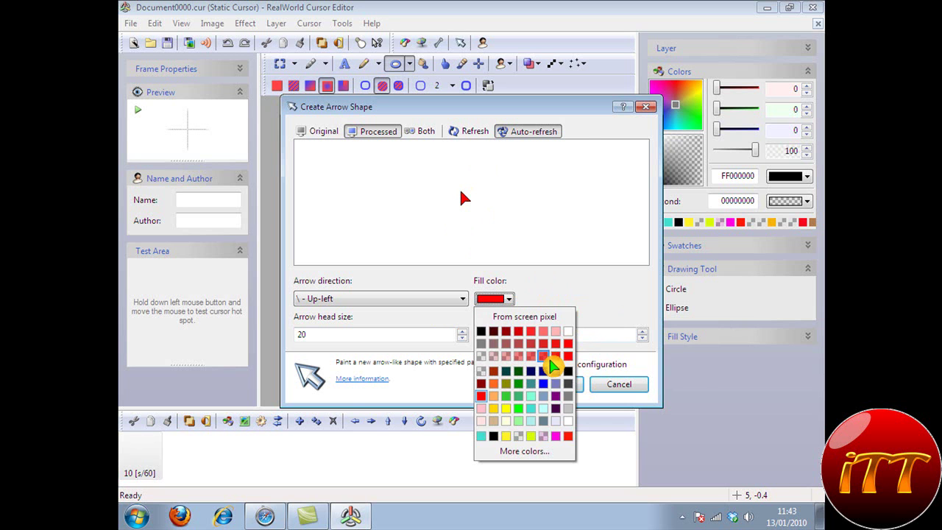
left_click(549, 359)
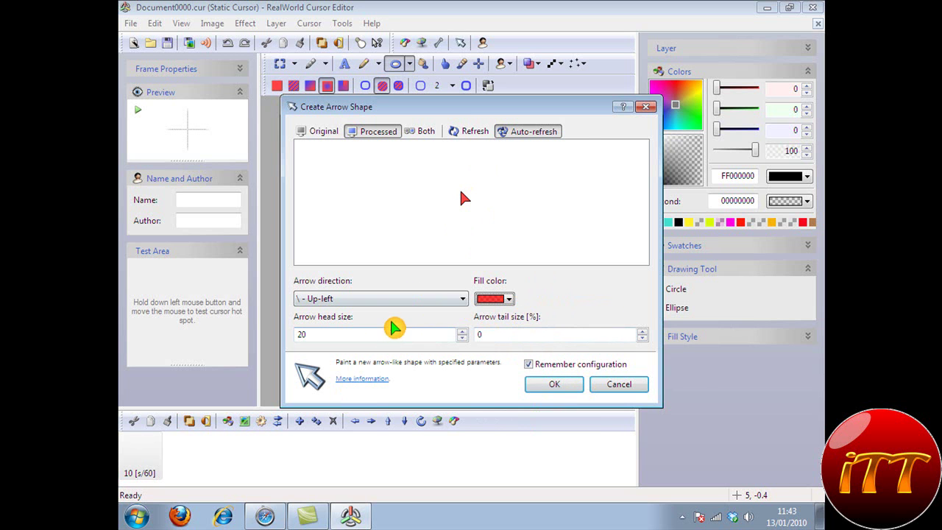
left_click(555, 385)
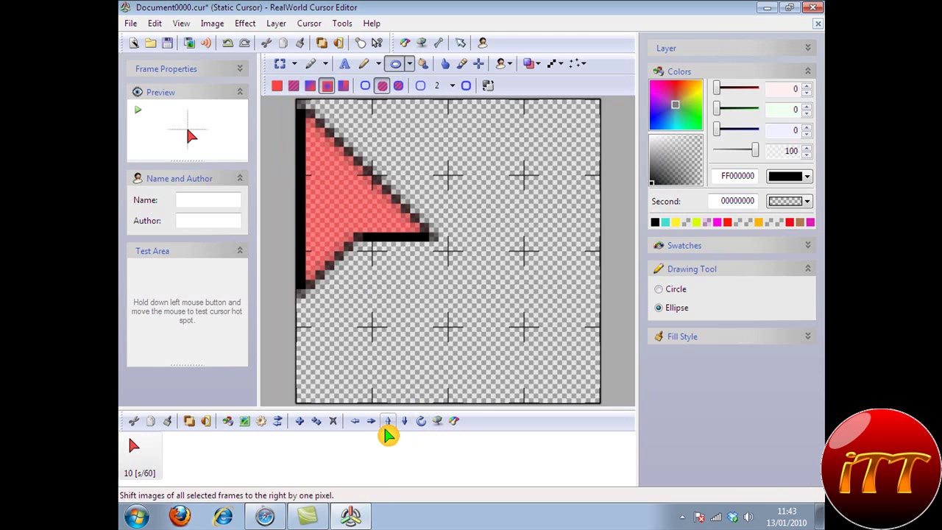
Shift the arrow four pixels down and five pixels right.
left_click(406, 422)
left_click(406, 423)
left_click(407, 422)
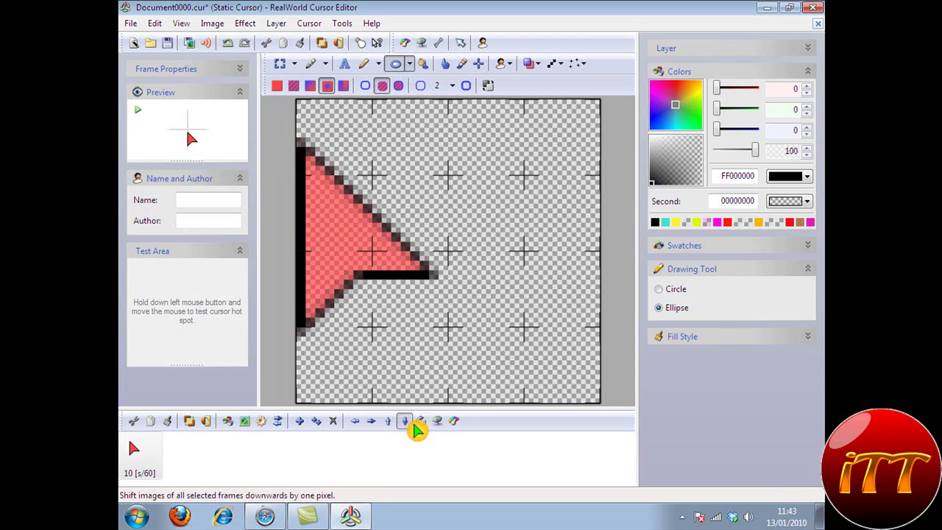
left_click(406, 422)
left_click(407, 422)
left_click(374, 424)
left_click(373, 425)
left_click(373, 425)
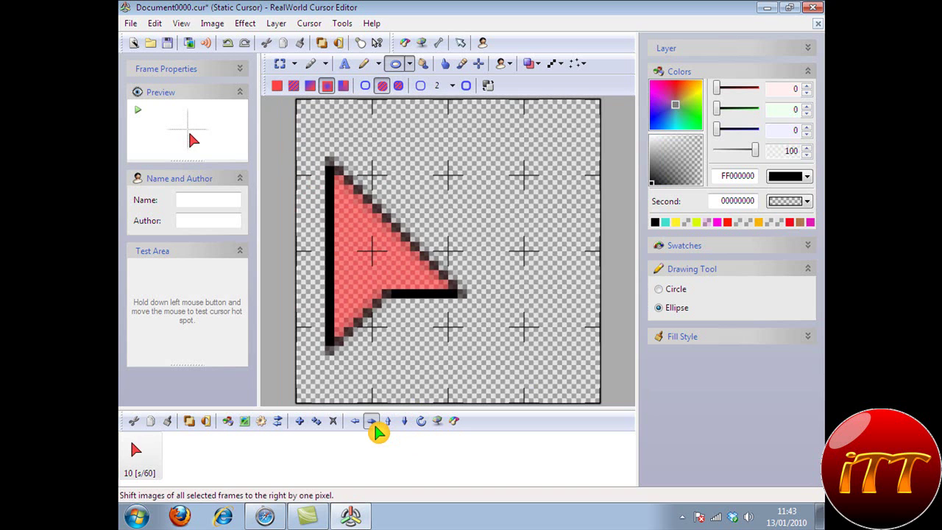
left_click(373, 424)
left_click(373, 425)
left_click(373, 425)
left_click(374, 425)
left_click(373, 425)
left_click(373, 425)
left_click(373, 425)
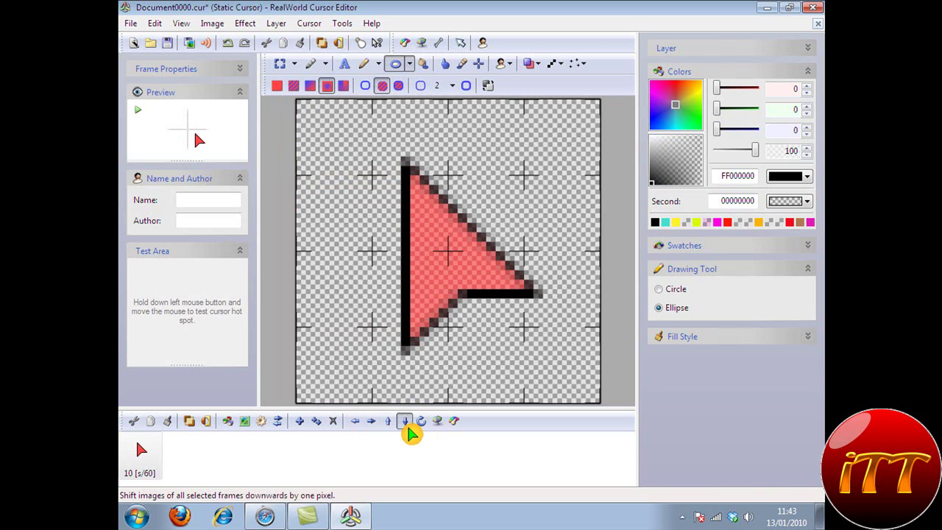
left_click(404, 421)
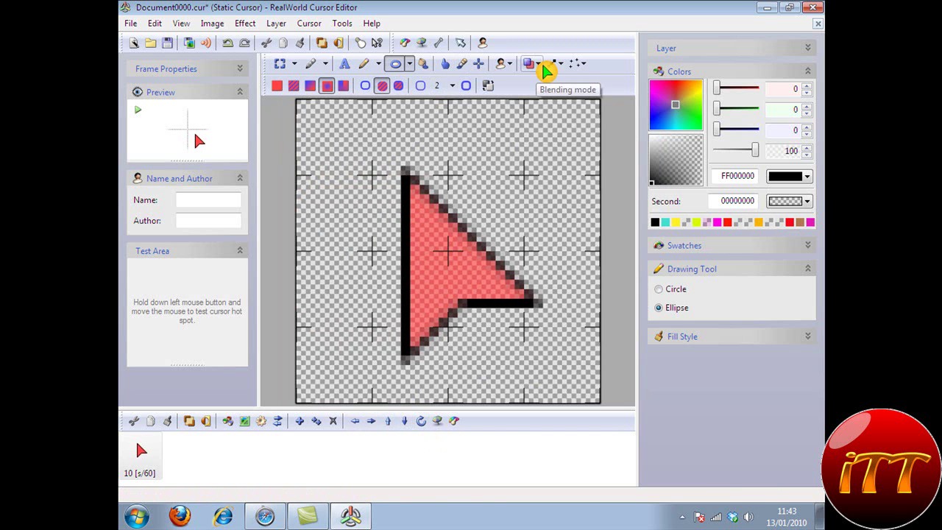
Leave the blending mode unchanged and keep the ellipse as the drawing shape.
left_click(545, 68)
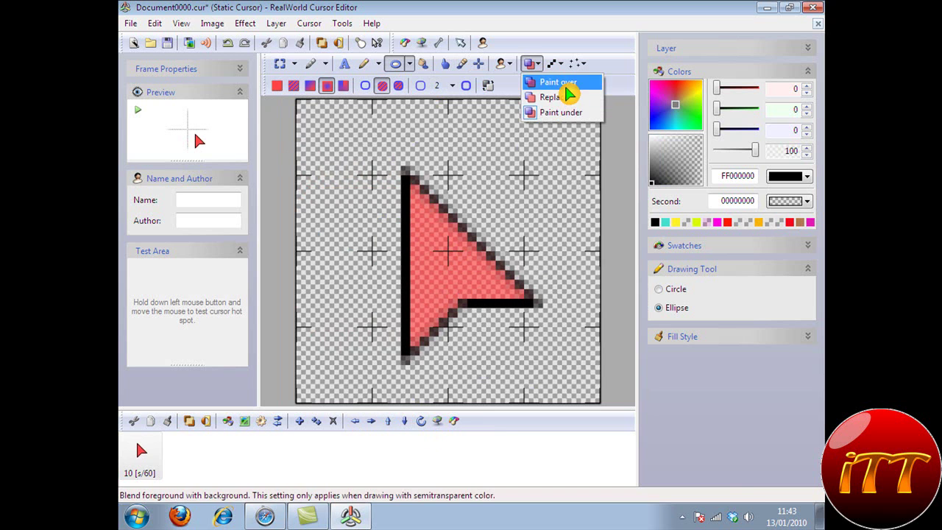
left_click(621, 76)
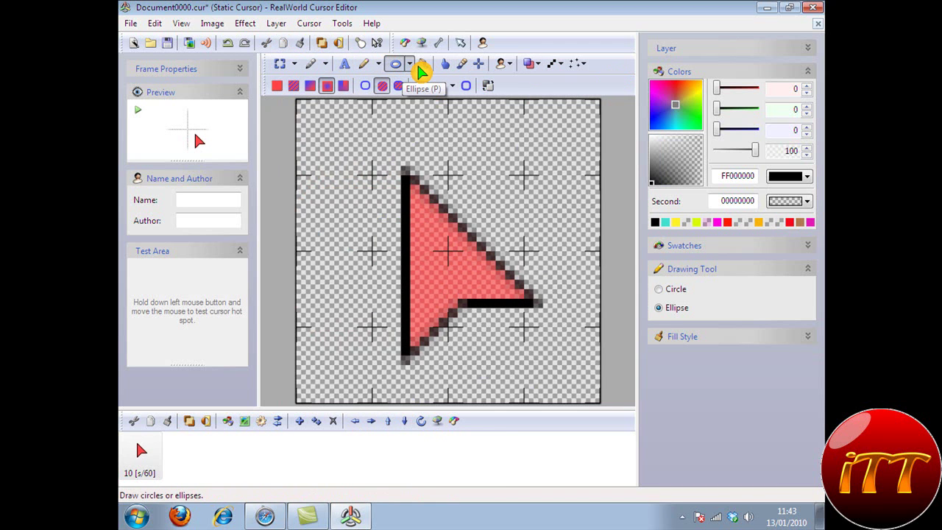
left_click(412, 64)
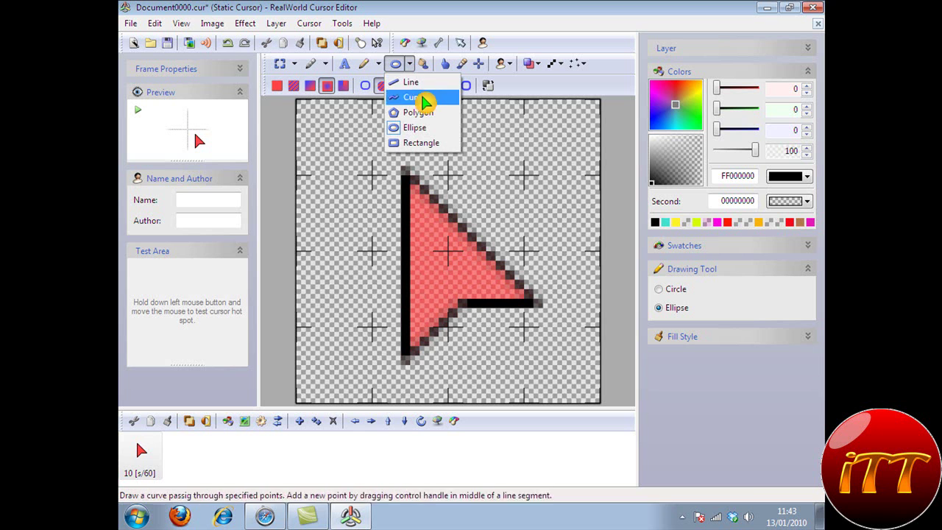
left_click(424, 129)
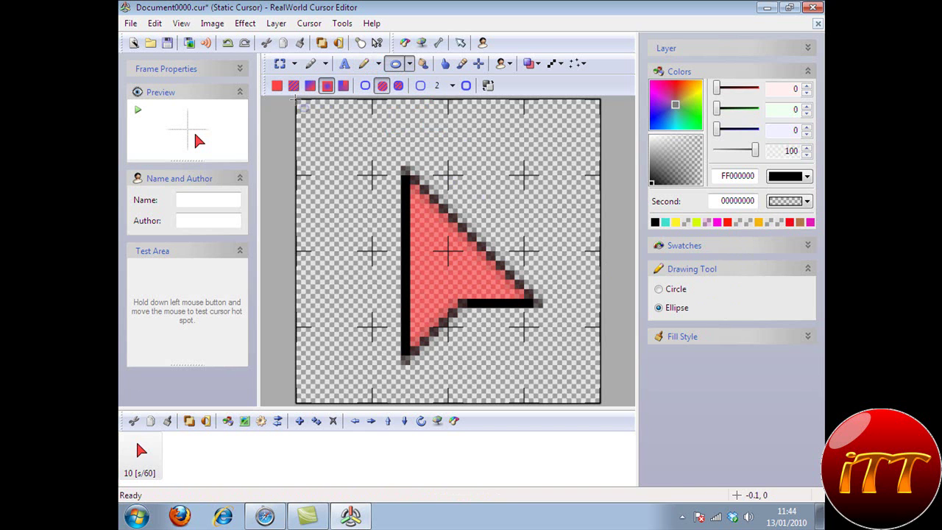
Draw a gradient ellipse covering the whole canvas, trying blue and black gradient colours.
left_click_drag(295, 100, 602, 405)
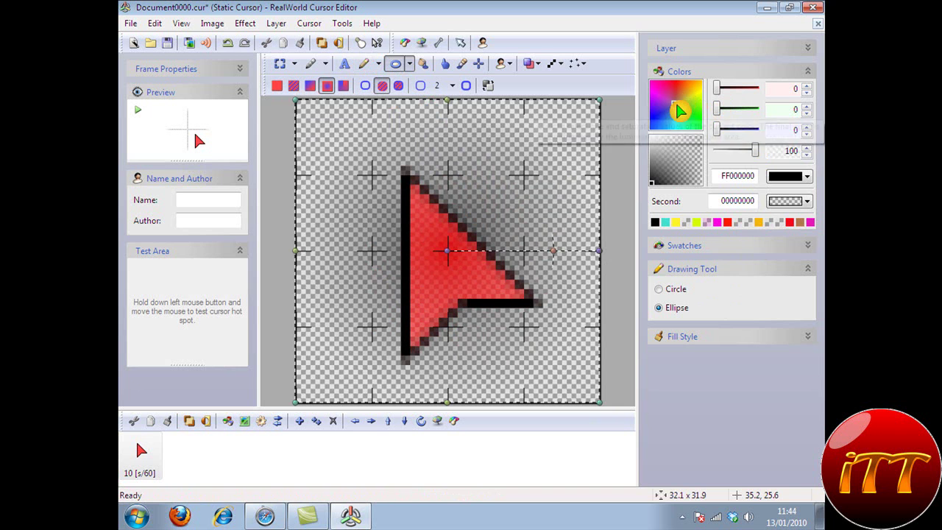
left_click(654, 117)
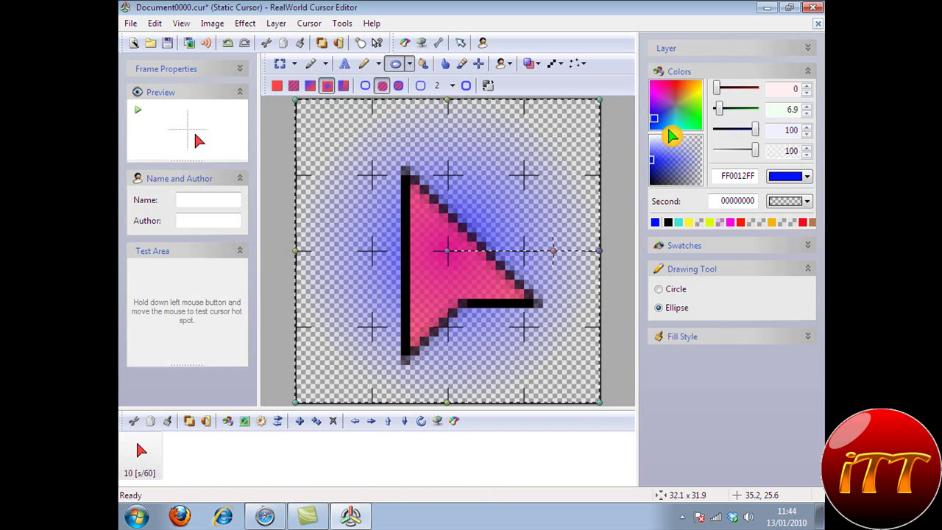
left_click(806, 201)
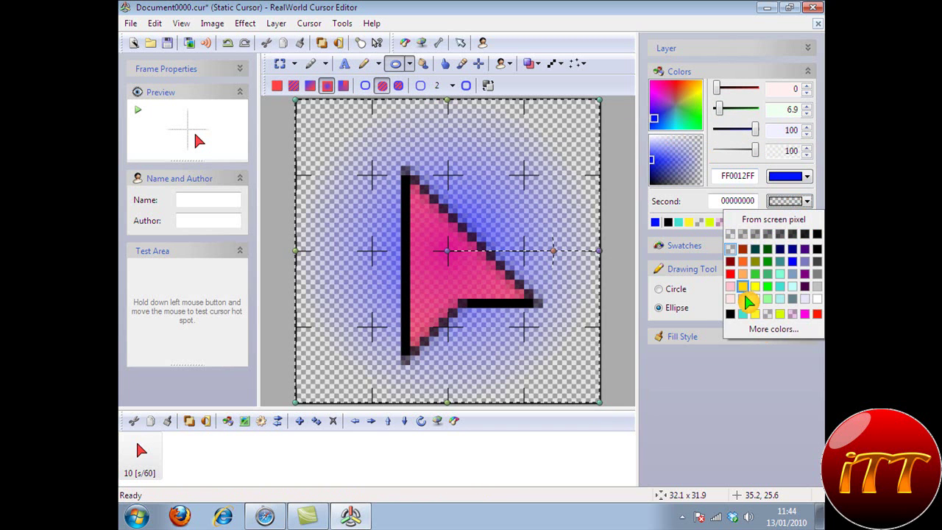
left_click(736, 314)
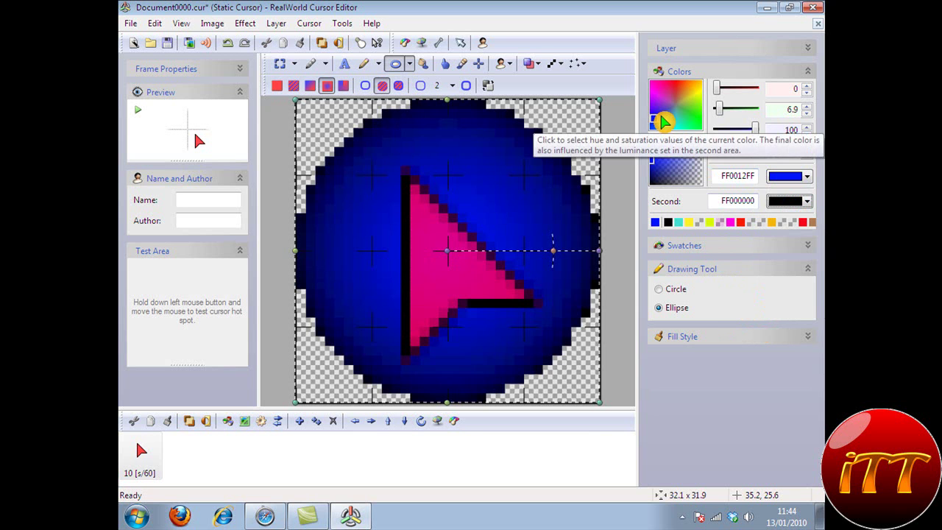
left_click(806, 203)
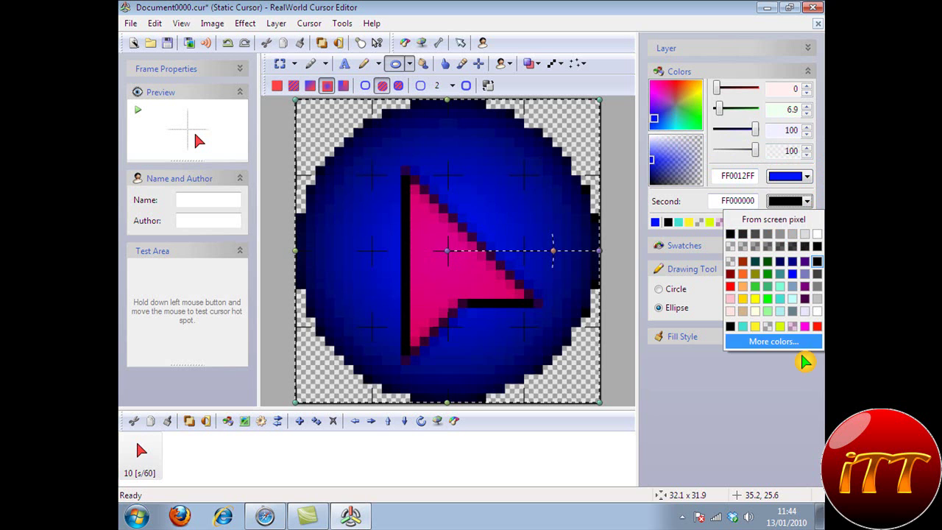
left_click(793, 274)
left_click(788, 182)
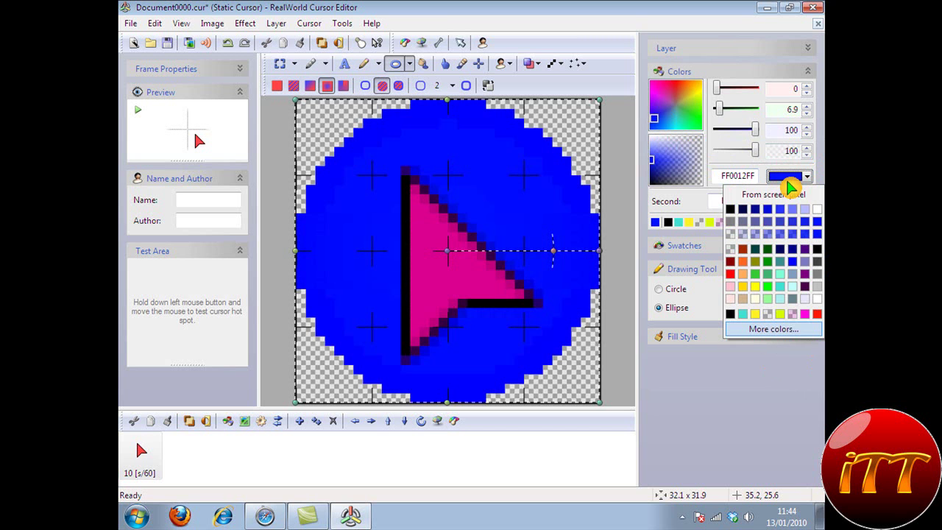
left_click(736, 211)
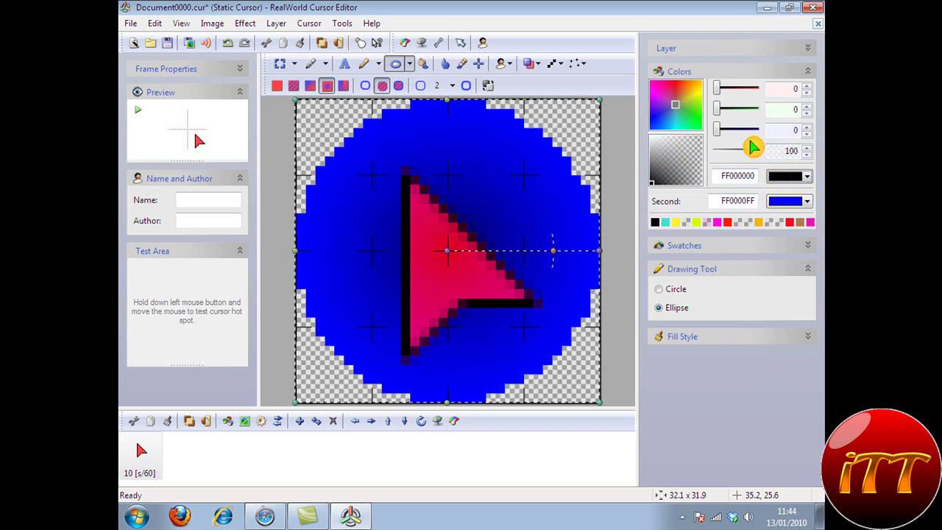
Set the second gradient colour to magenta (FFFF00E1) and the first to black.
left_click(807, 180)
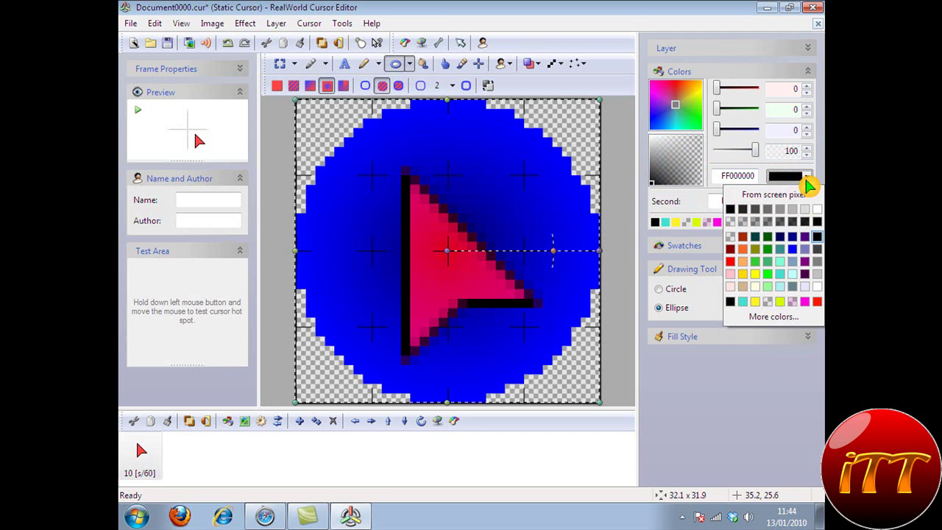
left_click(742, 267)
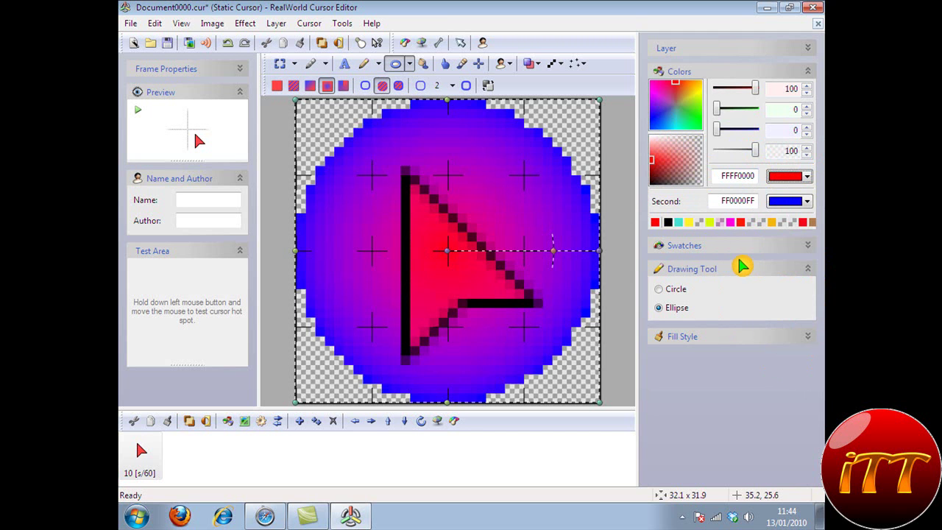
left_click(795, 180)
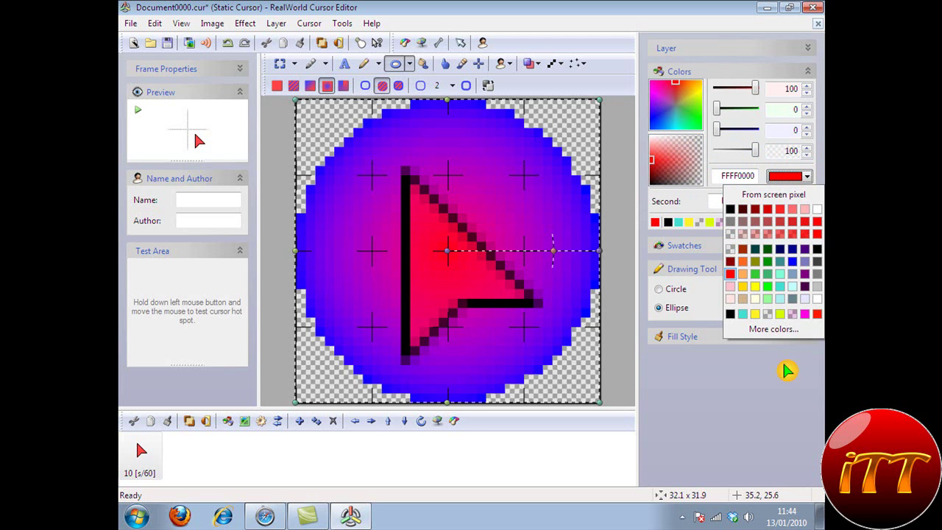
left_click(782, 379)
left_click(808, 201)
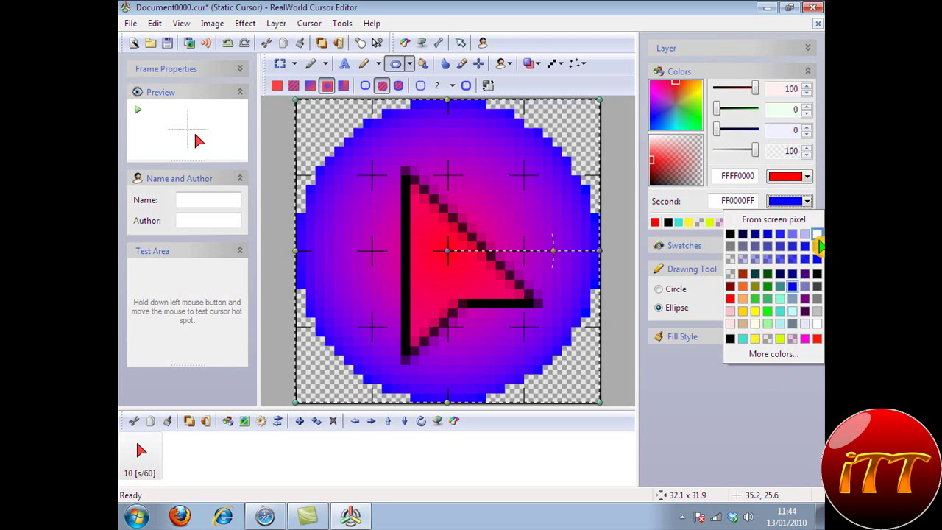
left_click(804, 338)
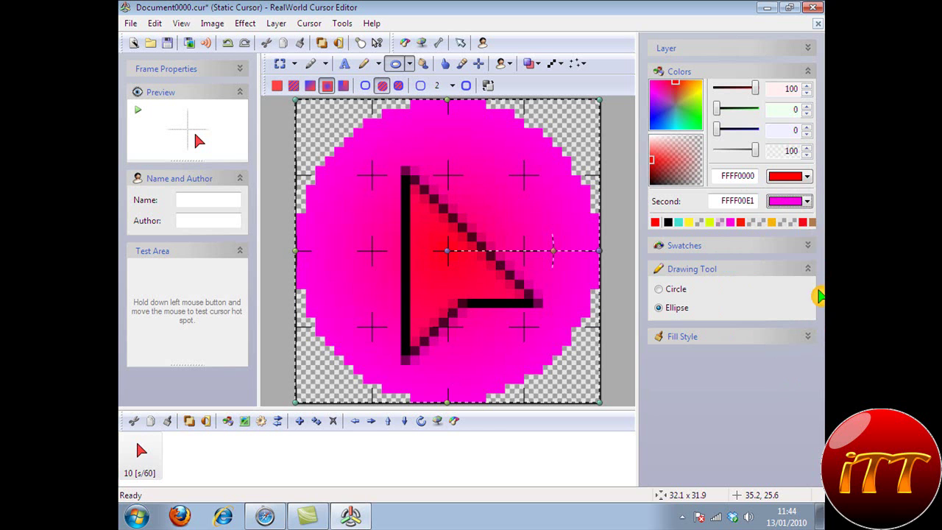
left_click(806, 178)
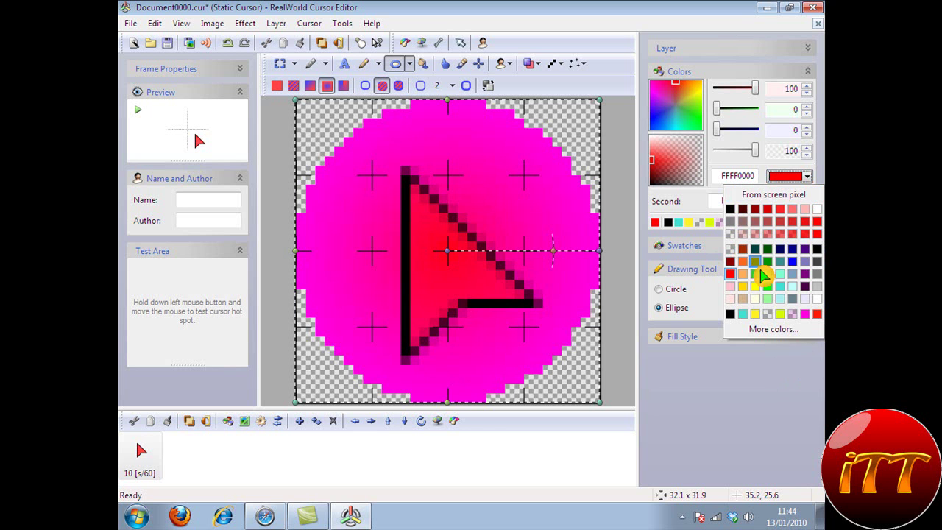
left_click(732, 211)
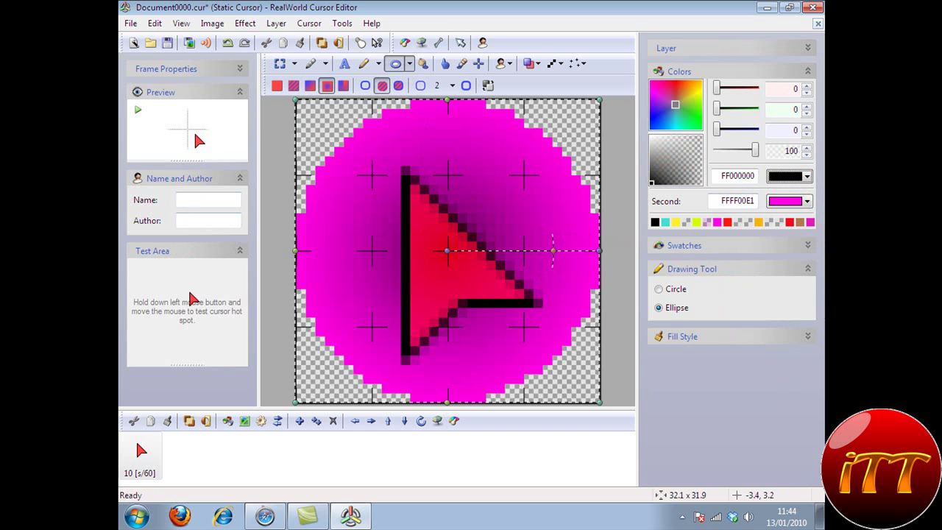
Apply the black-to-magenta gradient ellipse so it becomes part of the cursor image.
left_click(293, 368)
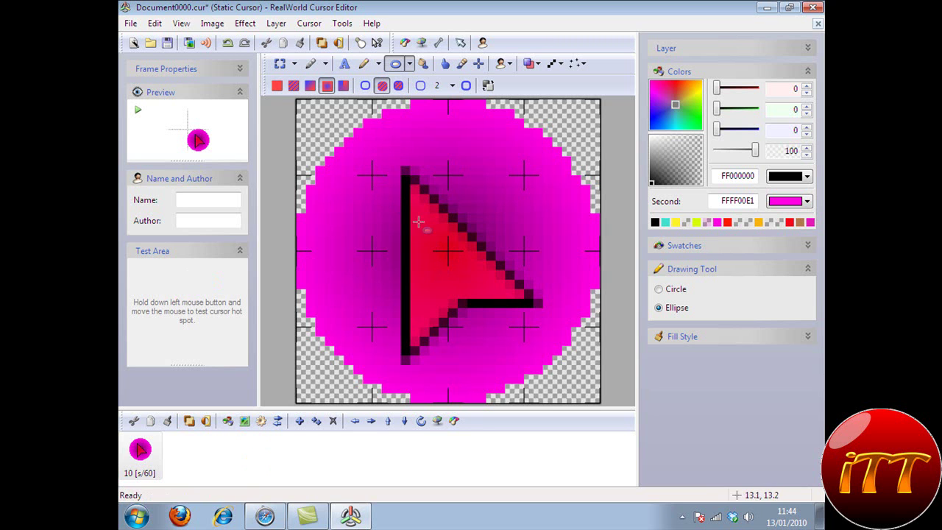
Select the Pencil tool with the single-pixel pen shape.
left_click(364, 64)
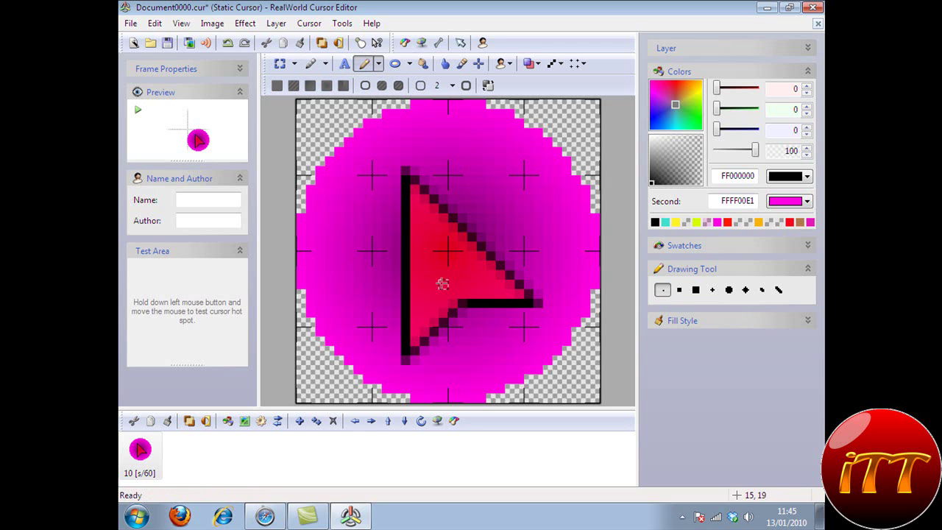
left_click(380, 65)
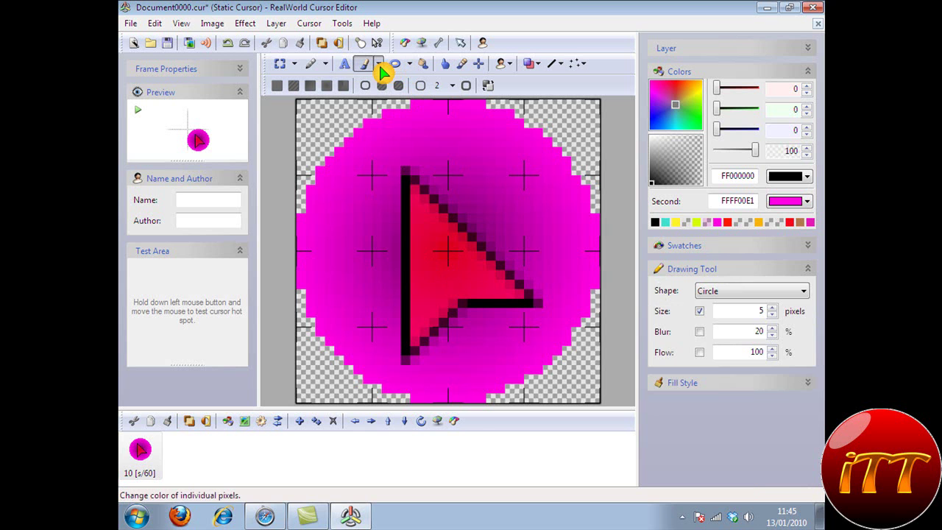
left_click(380, 67)
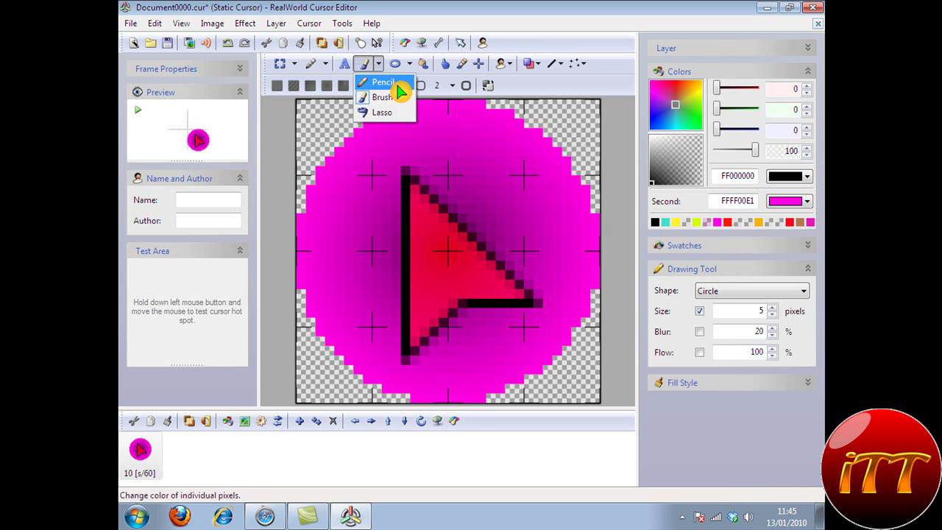
left_click(399, 94)
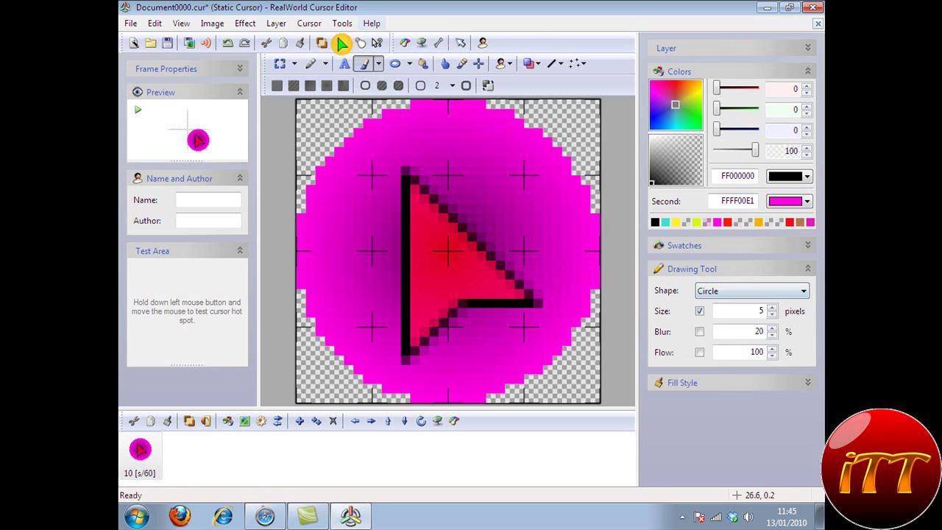
left_click(344, 65)
left_click(365, 65)
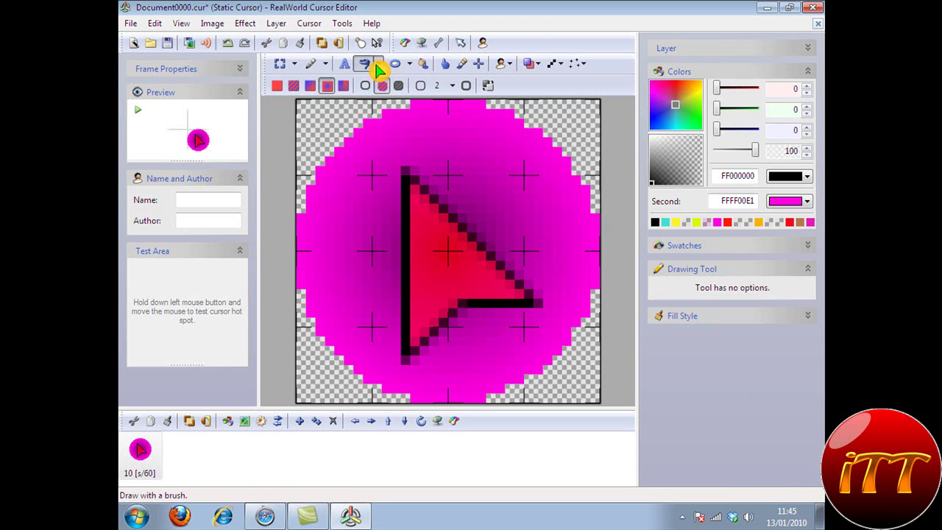
left_click(375, 68)
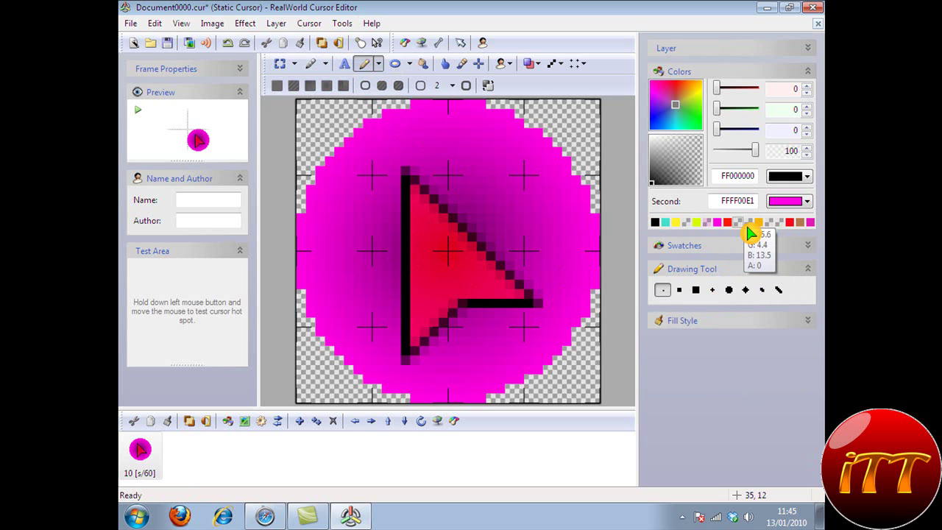
left_click(807, 204)
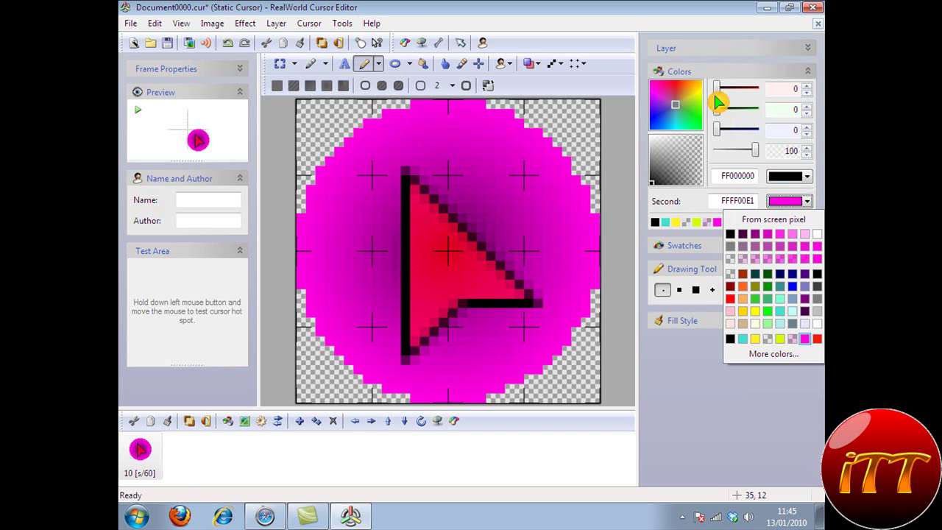
left_click(694, 410)
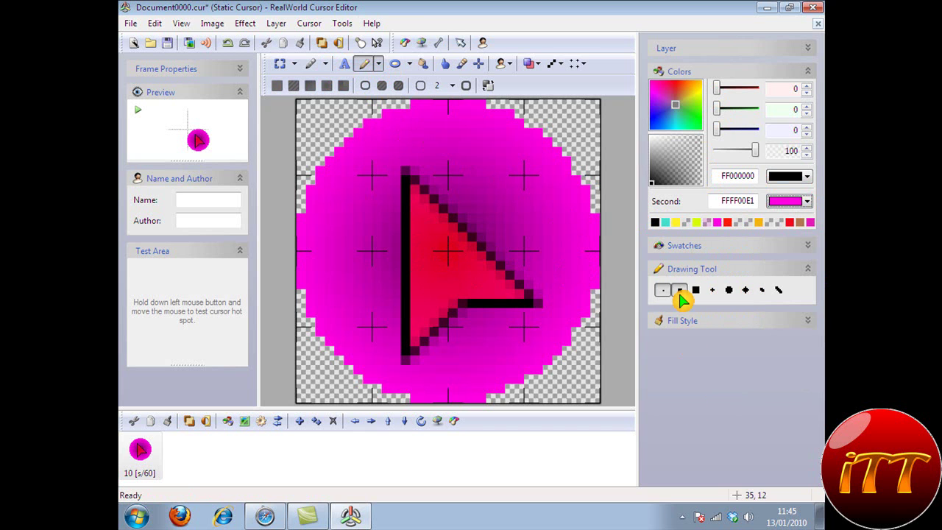
left_click(680, 289)
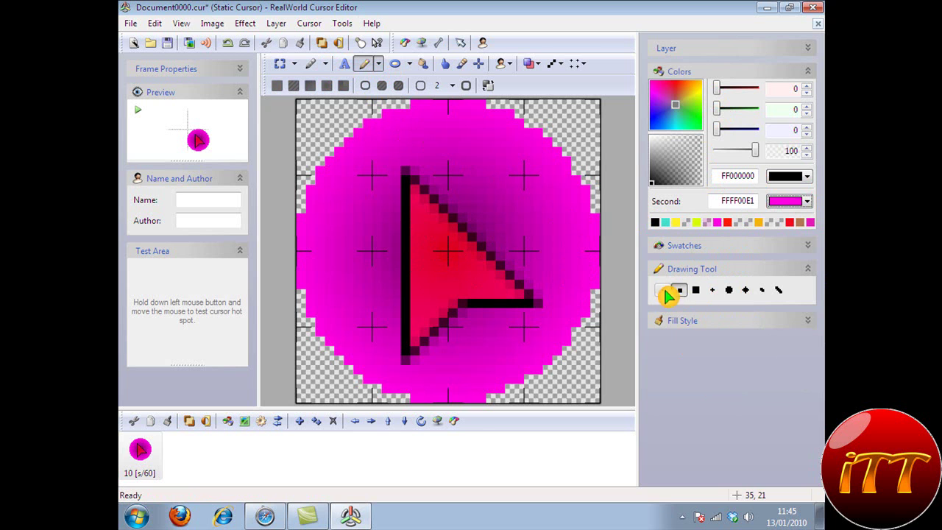
left_click(663, 290)
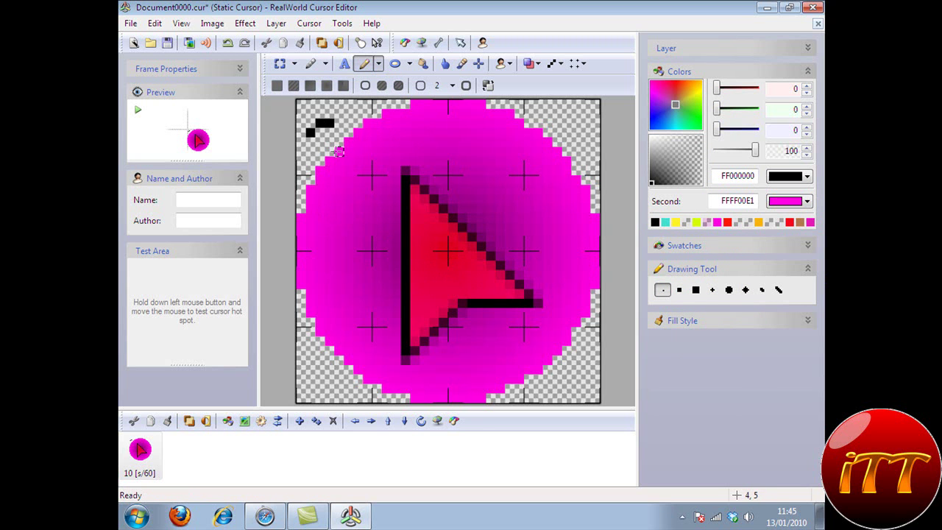
Draw a test stroke of black pixels at the top-left, then undo it.
left_click_drag(310, 134, 302, 183)
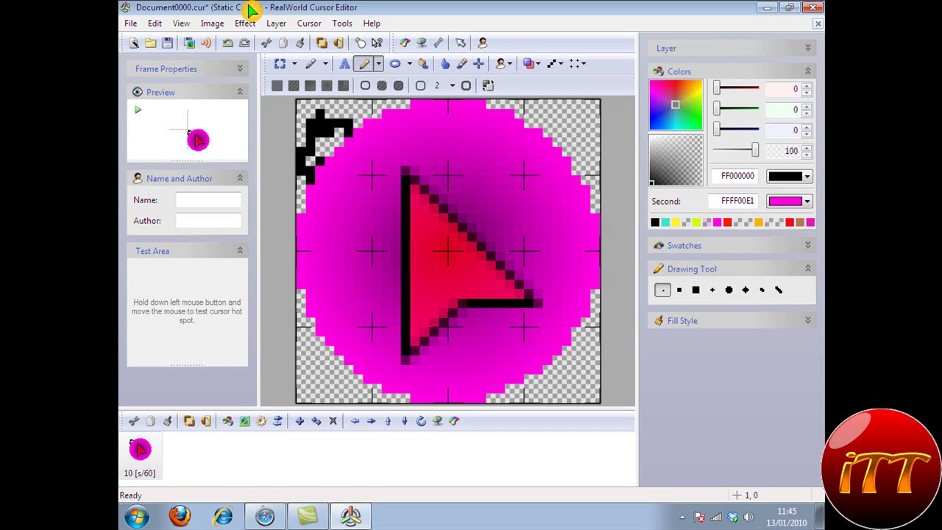
left_click(155, 23)
left_click(171, 39)
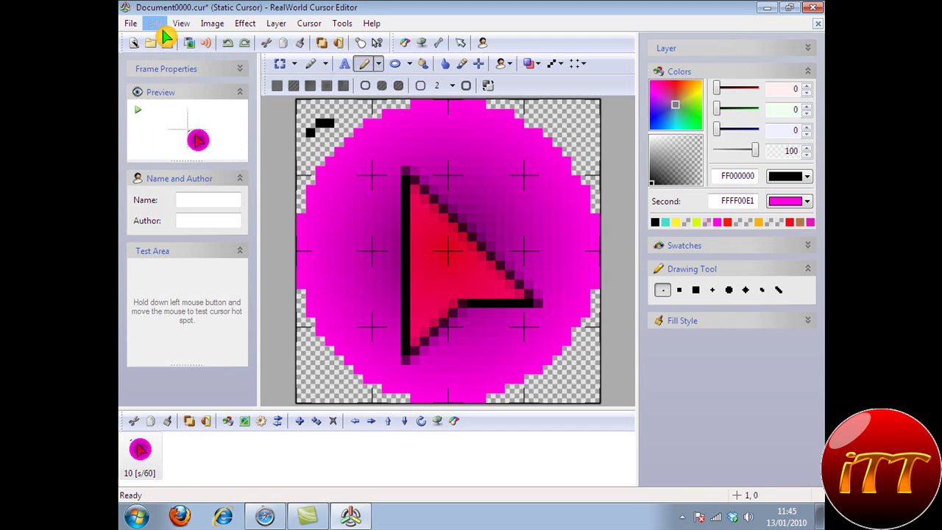
left_click(156, 23)
left_click(172, 40)
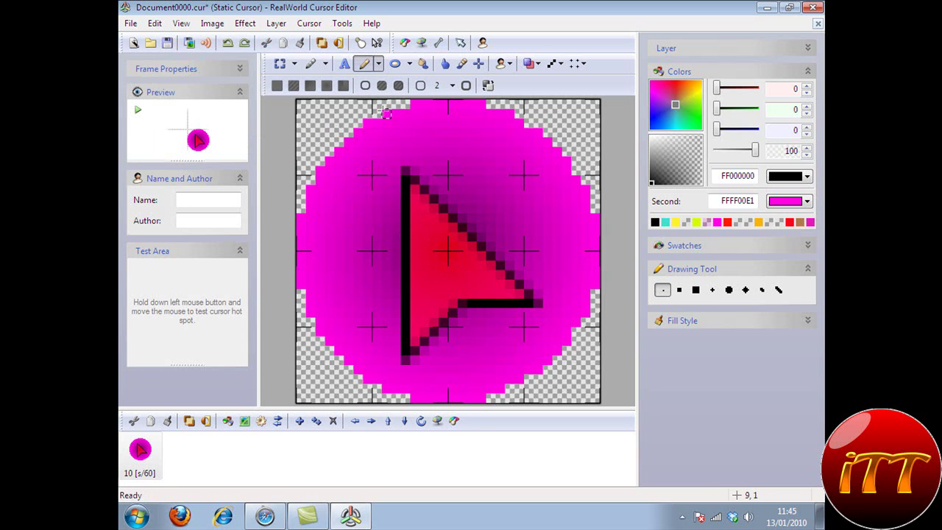
Place the cursor hot spot at the red arrow's tip, around pixel 11,7, and begin saving.
left_click(480, 65)
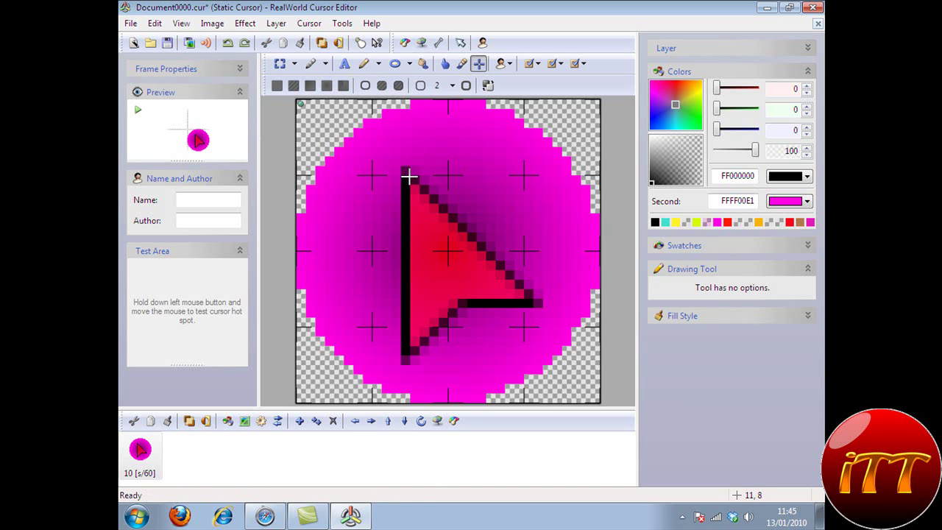
left_click(405, 172)
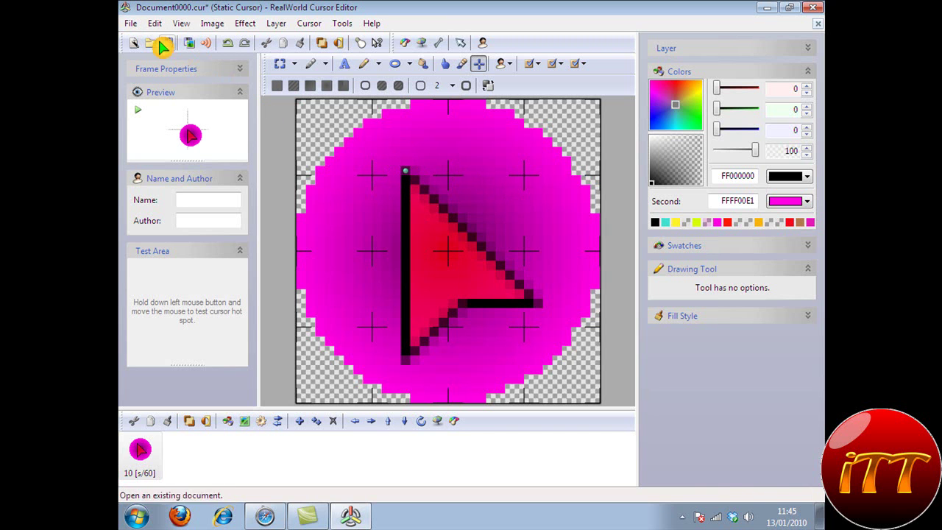
left_click(130, 23)
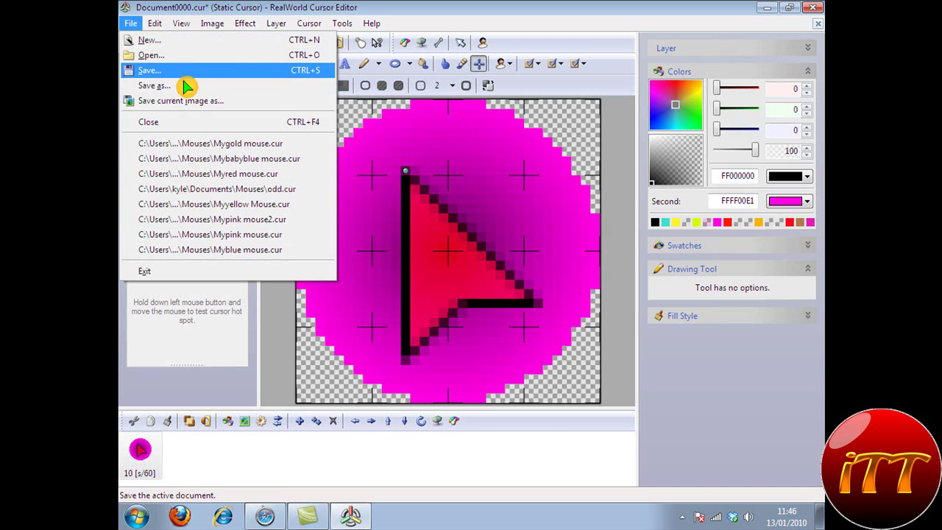
Save the cursor as 'Mytest mouse.cur' in the Mouses folder.
left_click(189, 89)
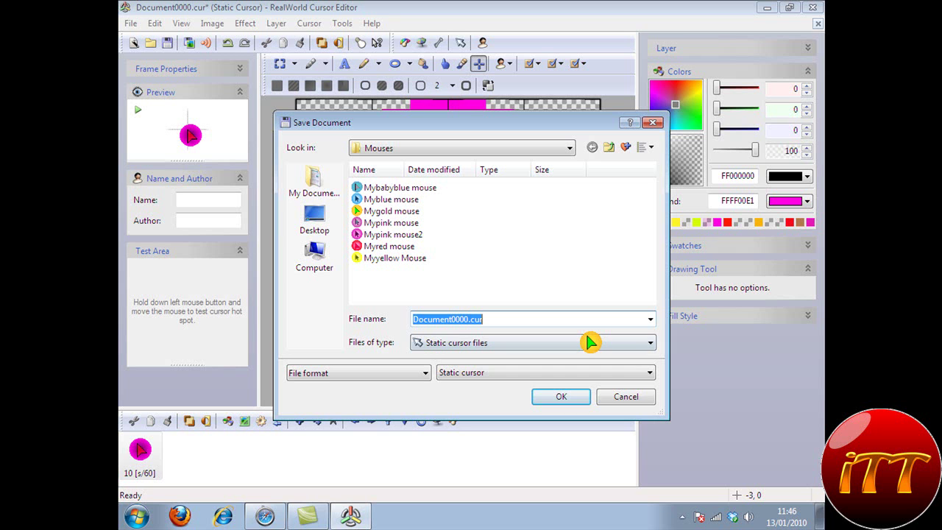
type("My")
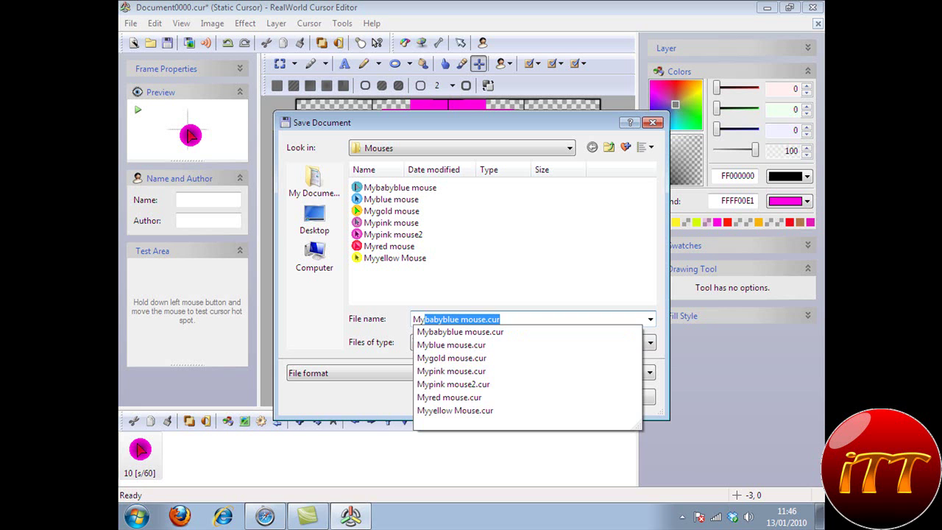
type("P")
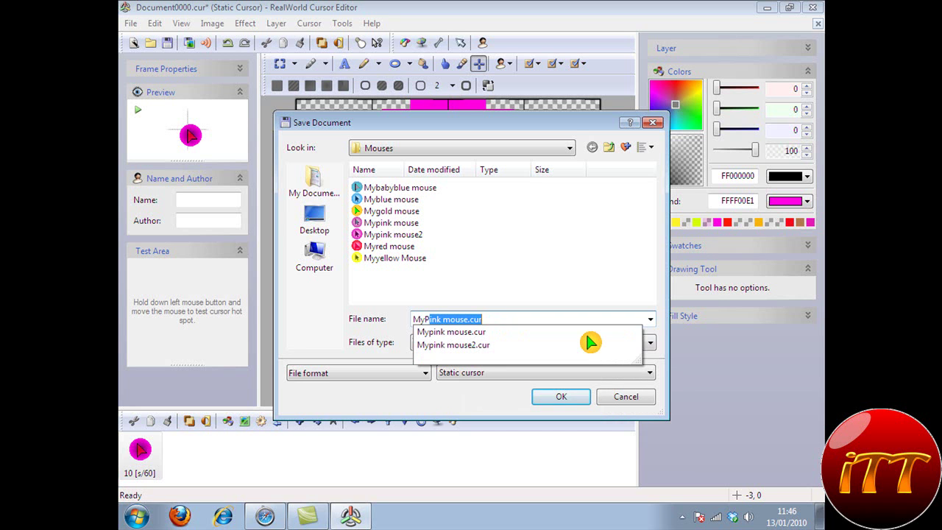
type("pin")
key("BackSpace")
key("BackSpace")
key("BackSpace")
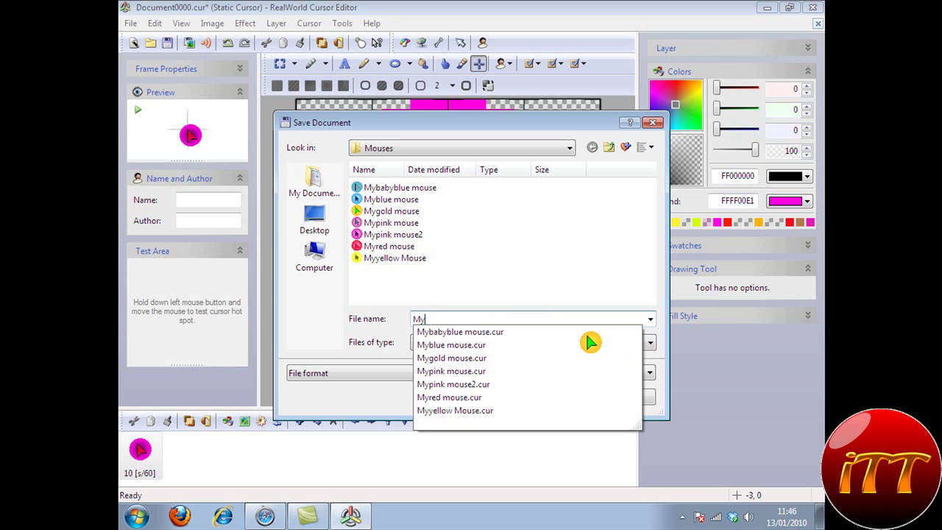
type("test mouse")
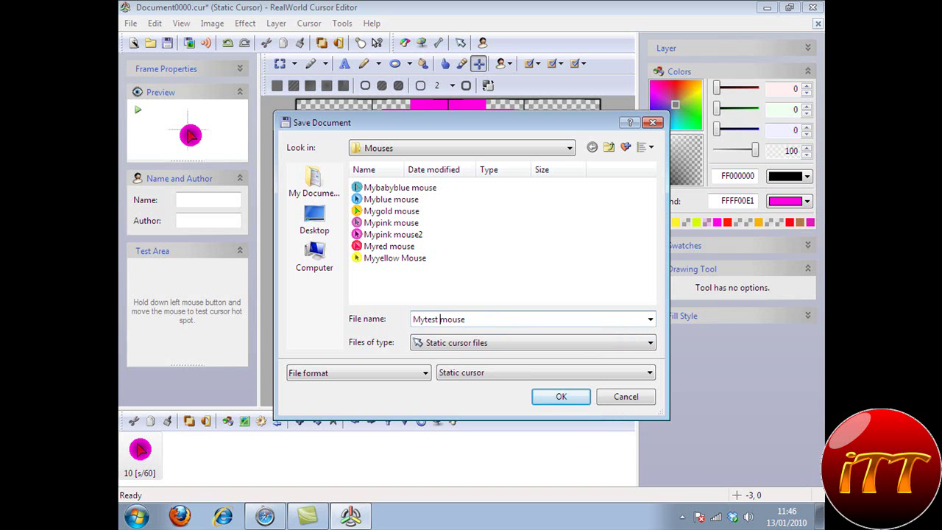
left_click(568, 398)
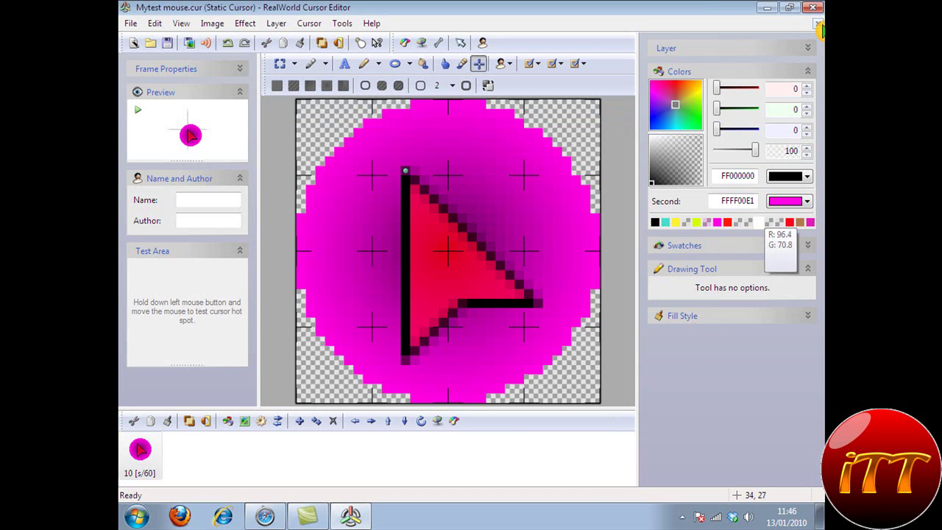
Close the cursor editor and open Personalization from the desktop's right-click menu.
left_click(773, 8)
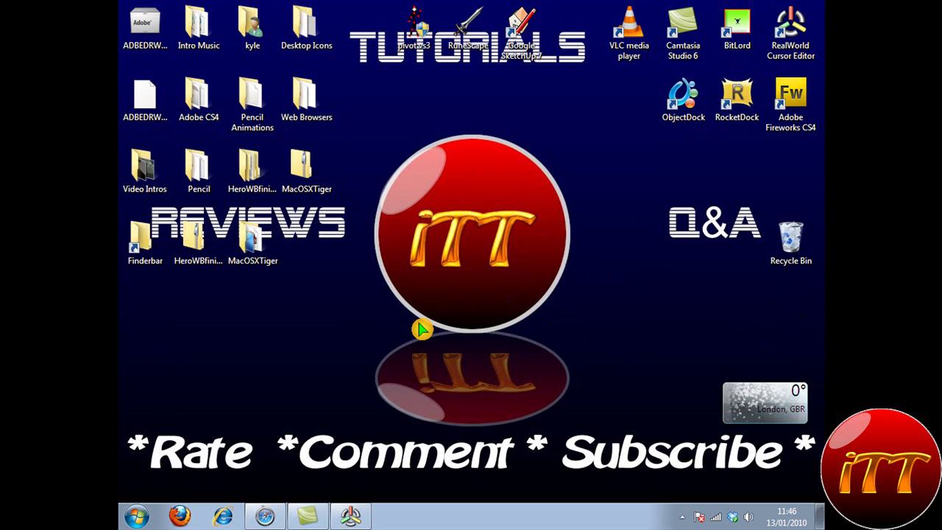
left_click_drag(315, 279, 341, 341)
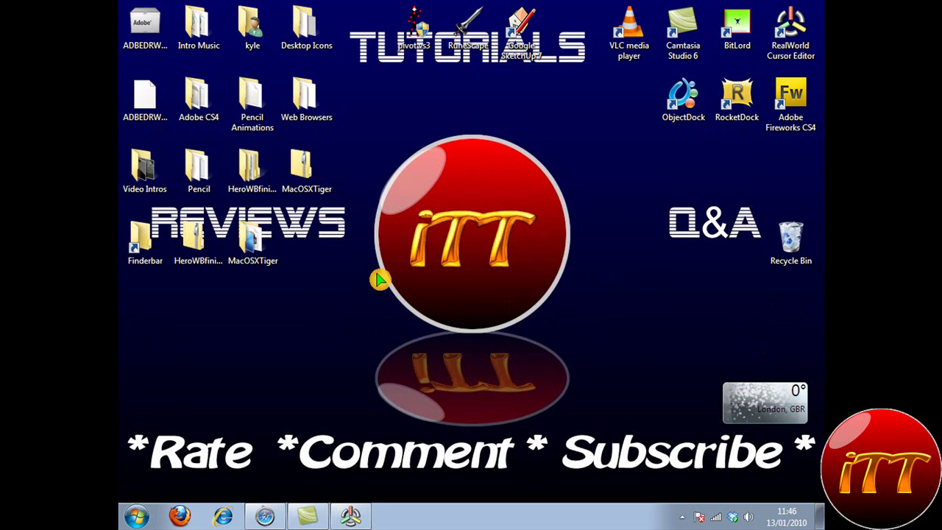
right_click(402, 272)
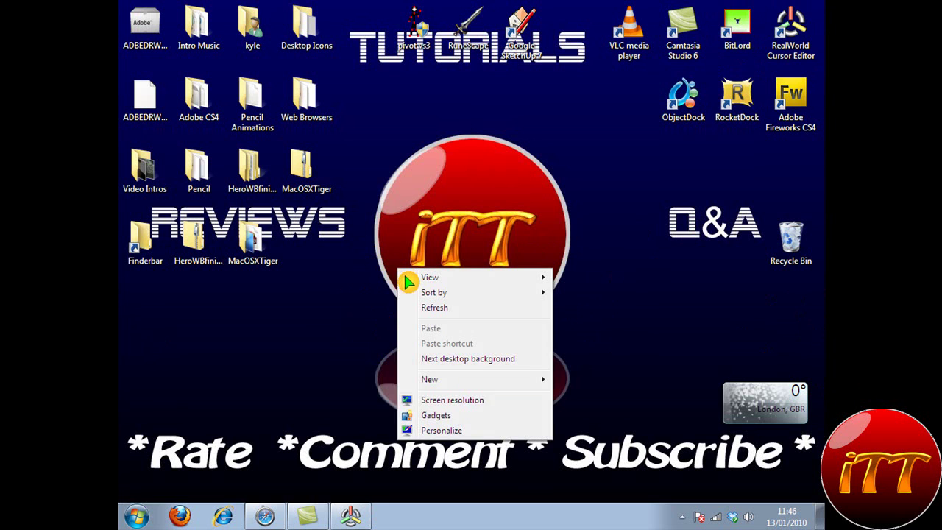
left_click(475, 434)
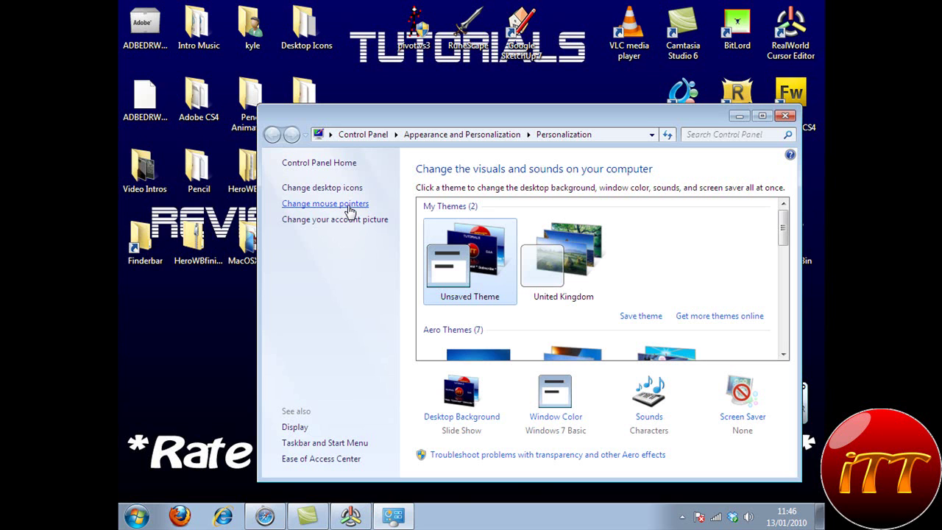
Set Mytest mouse from Documents > Mouses as the normal pointer and apply it.
left_click(352, 204)
left_click(382, 273)
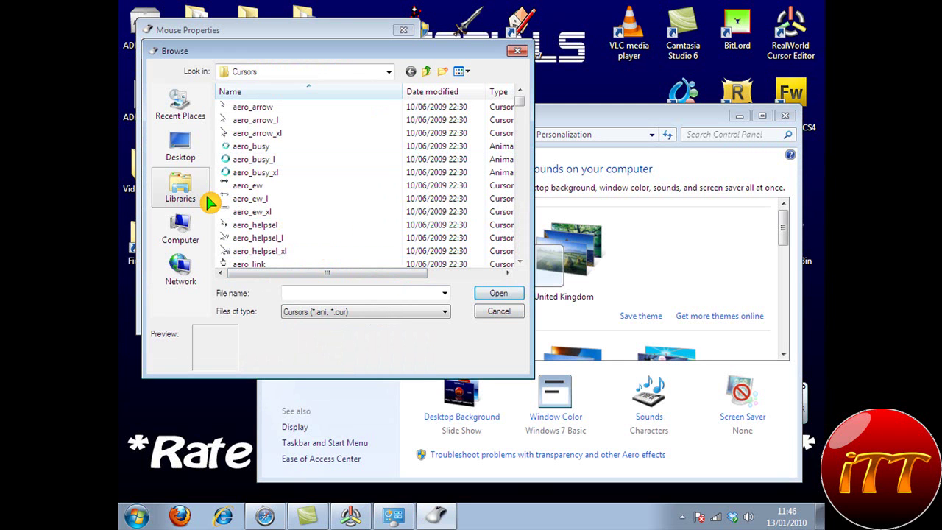
left_click(199, 185)
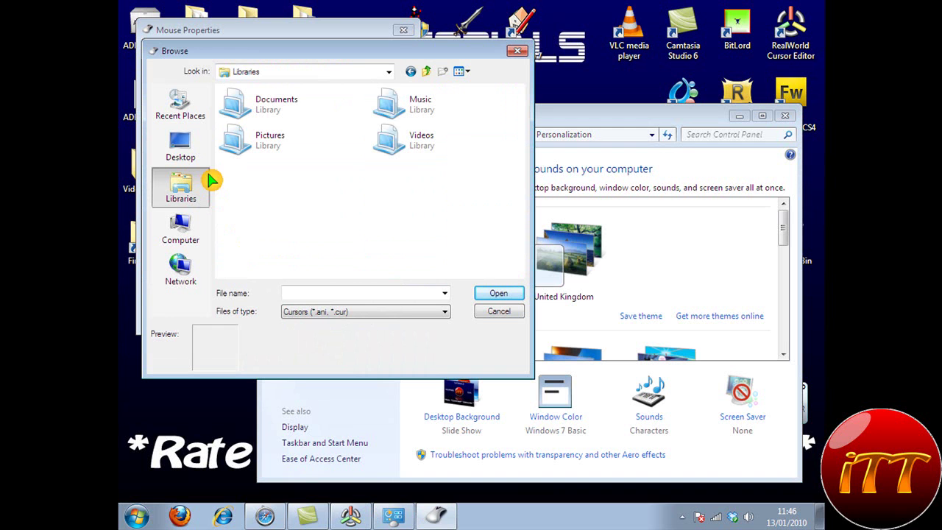
double_click(341, 123)
scroll(324, 189, "down", 1)
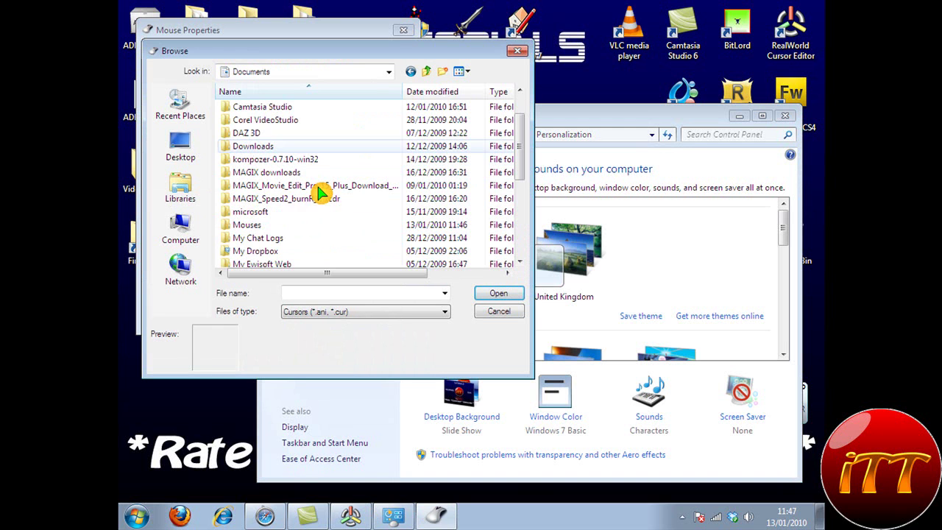
double_click(272, 225)
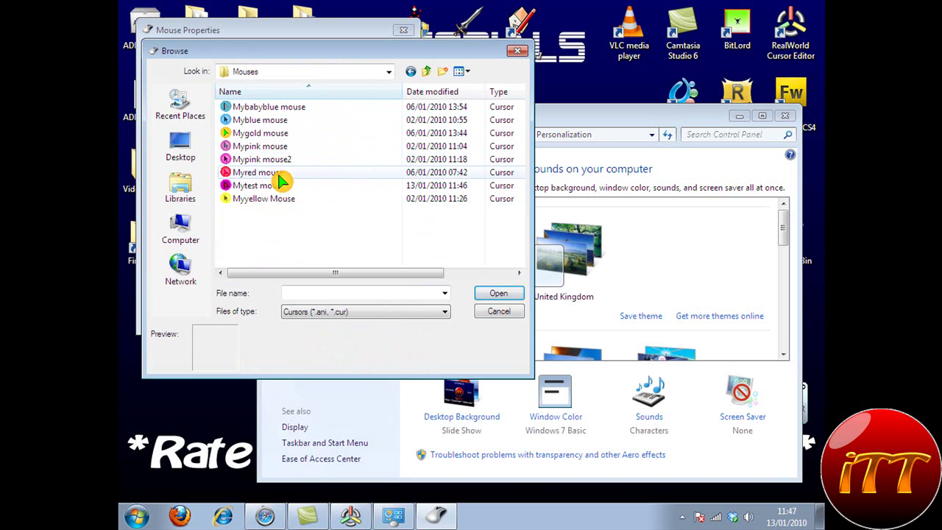
double_click(291, 187)
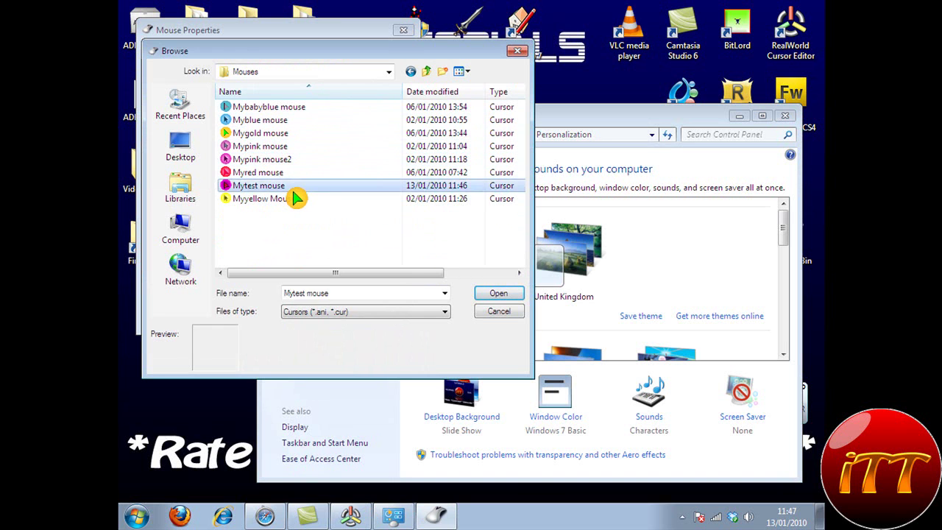
left_click(386, 317)
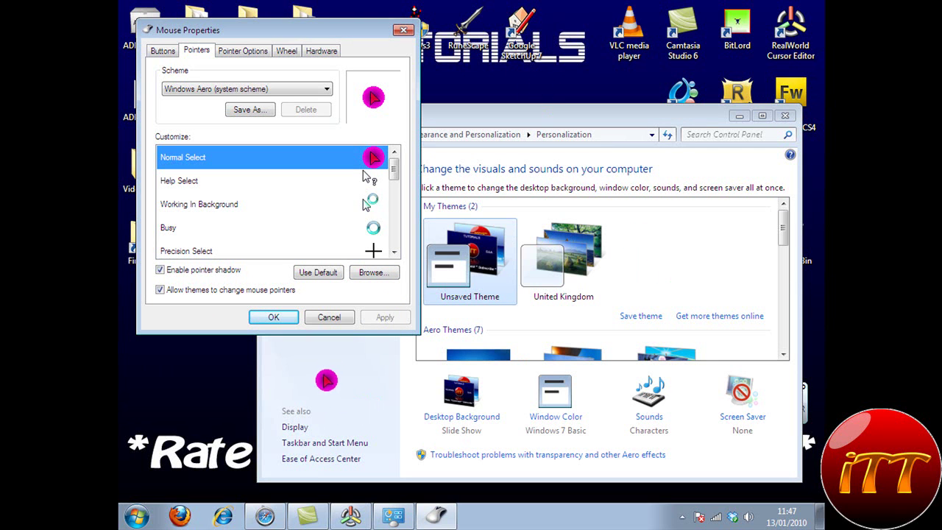
Switch the normal pointer back to Mygold mouse, apply, and close Mouse Properties.
left_click(386, 270)
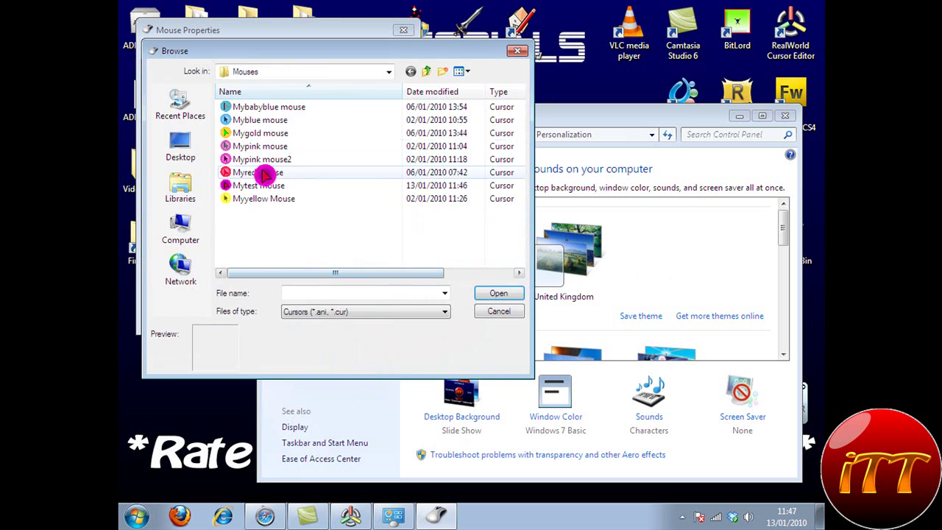
double_click(271, 136)
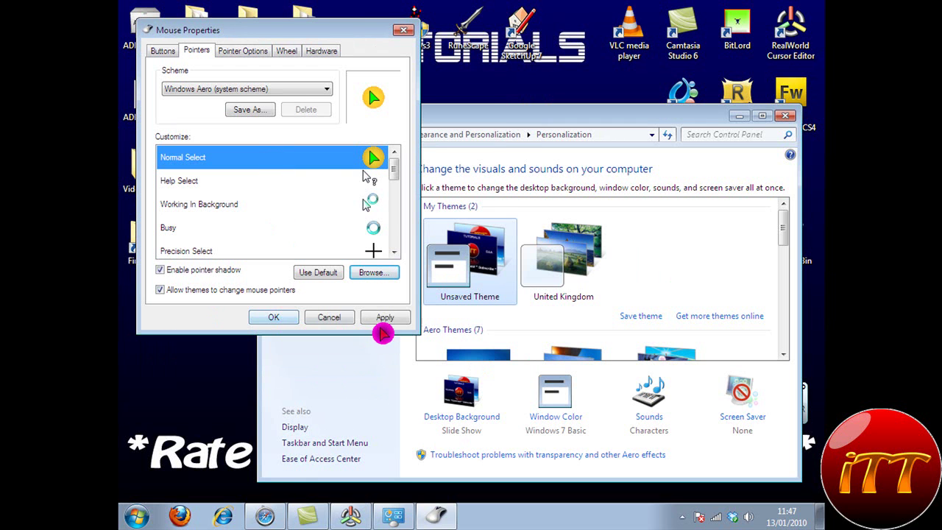
left_click(379, 324)
left_click(279, 319)
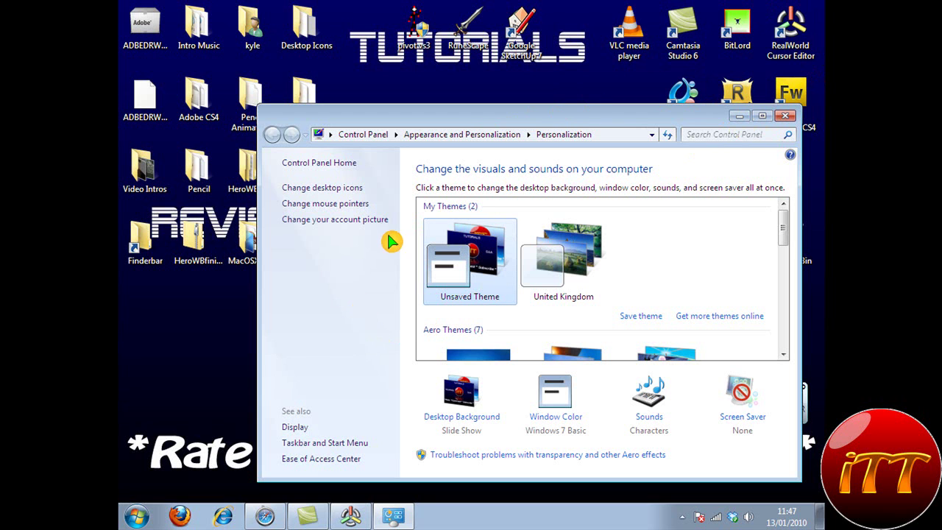
left_click_drag(153, 301, 200, 358)
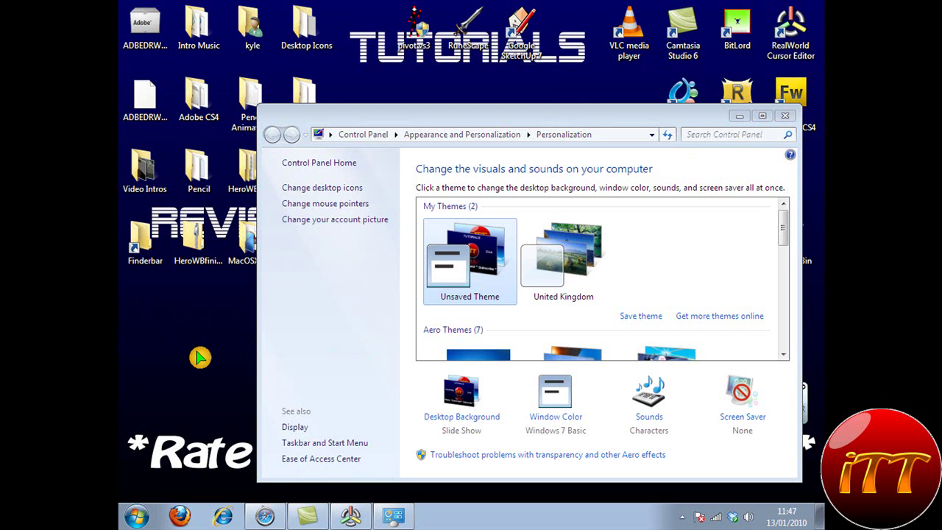
Close the Personalization window and clear the desktop icon selection.
left_click(793, 127)
key("super+d")
left_click(397, 192)
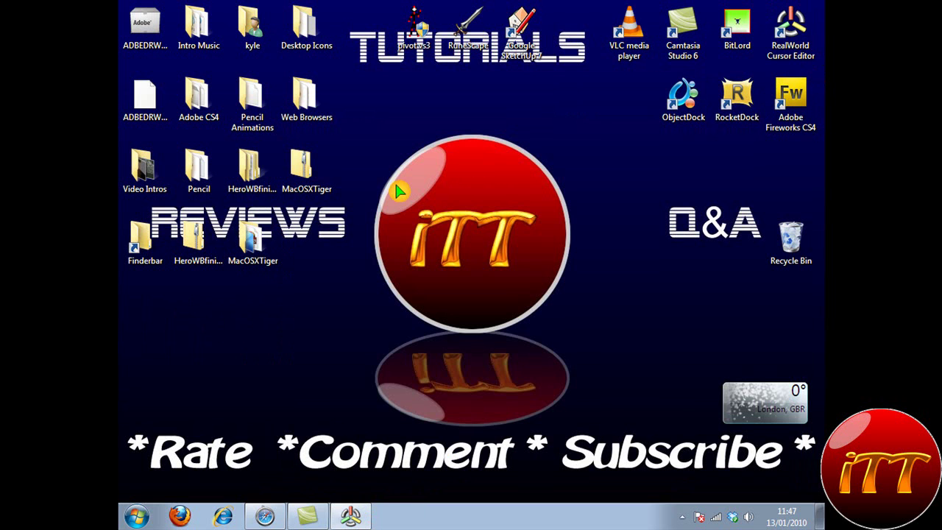
Drag selection boxes across the desktop icons to try out the pointer.
left_click_drag(659, 181, 780, 282)
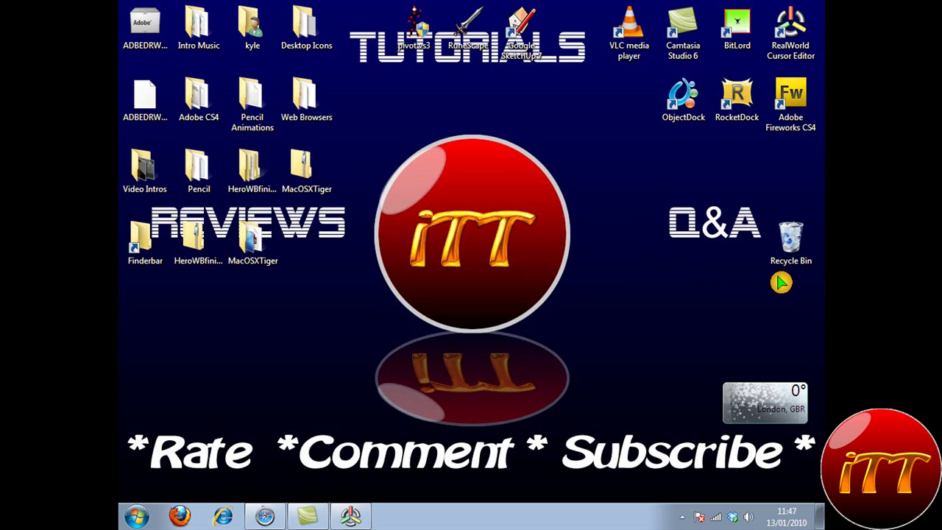
left_click_drag(697, 181, 743, 275)
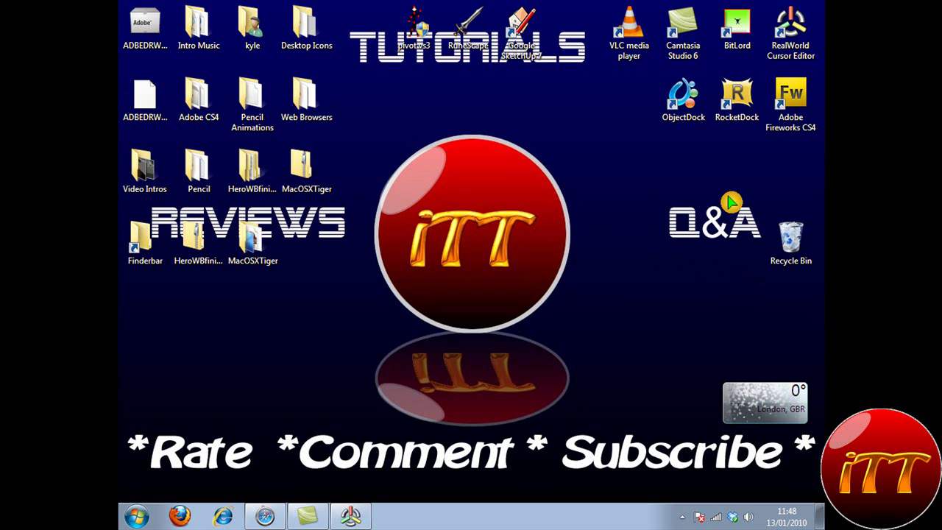
left_click_drag(646, 163, 769, 305)
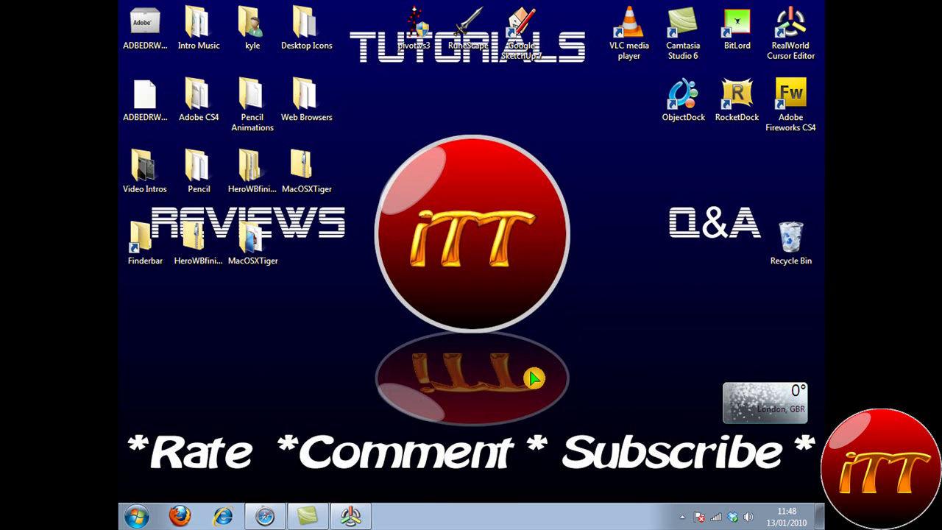
left_click_drag(326, 294, 472, 291)
left_click_drag(824, 349, 589, 339)
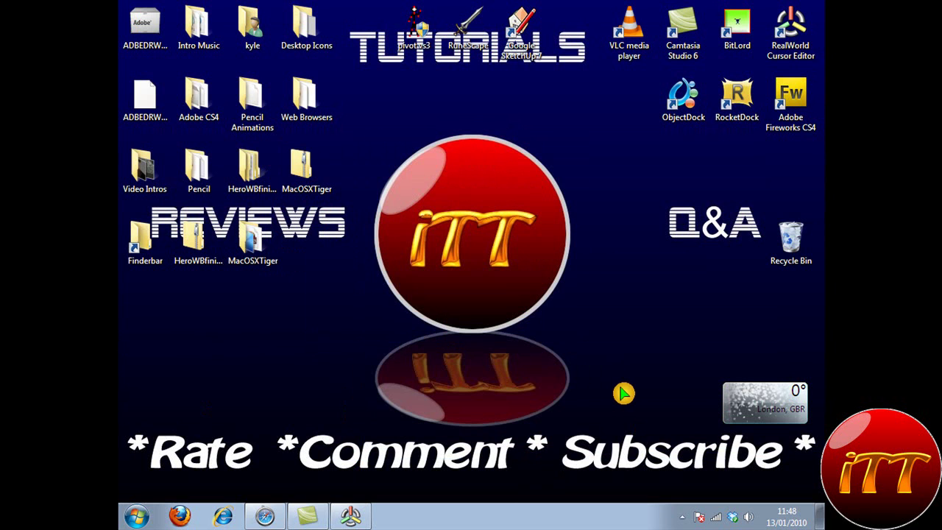